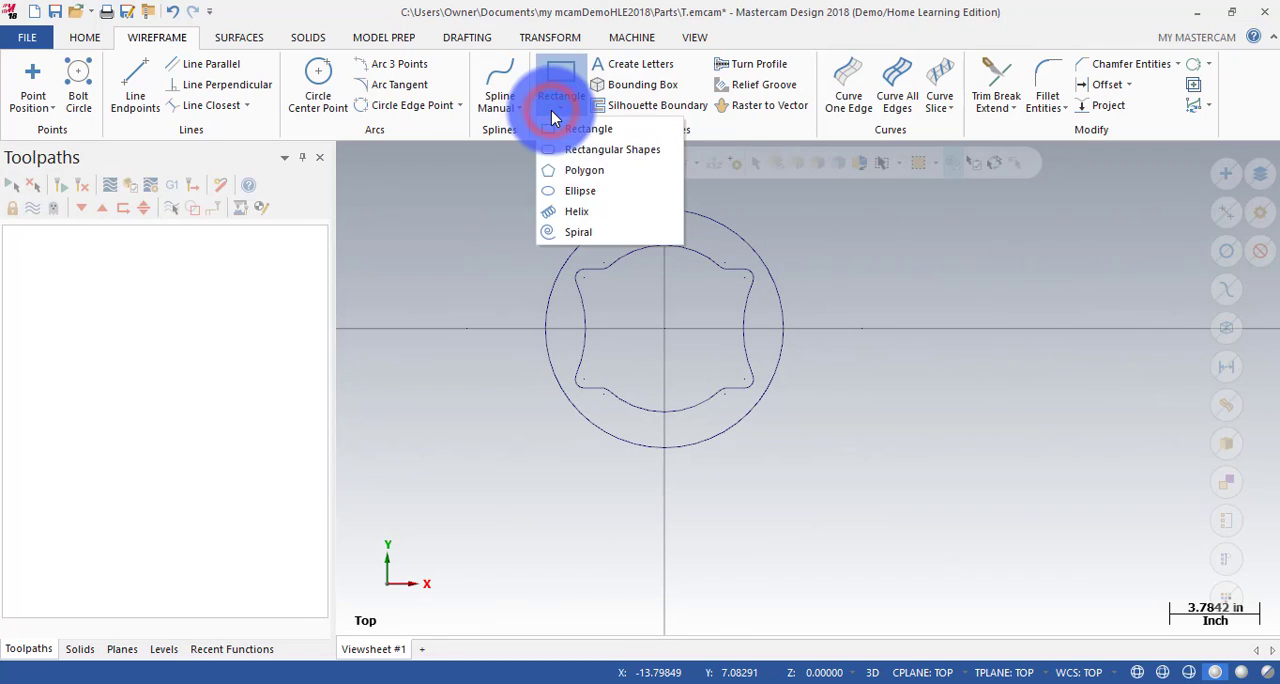
Create a NURBS ellipse centred on the origin with radius A 3.0 and radius B 1.5.
left_click(567, 194)
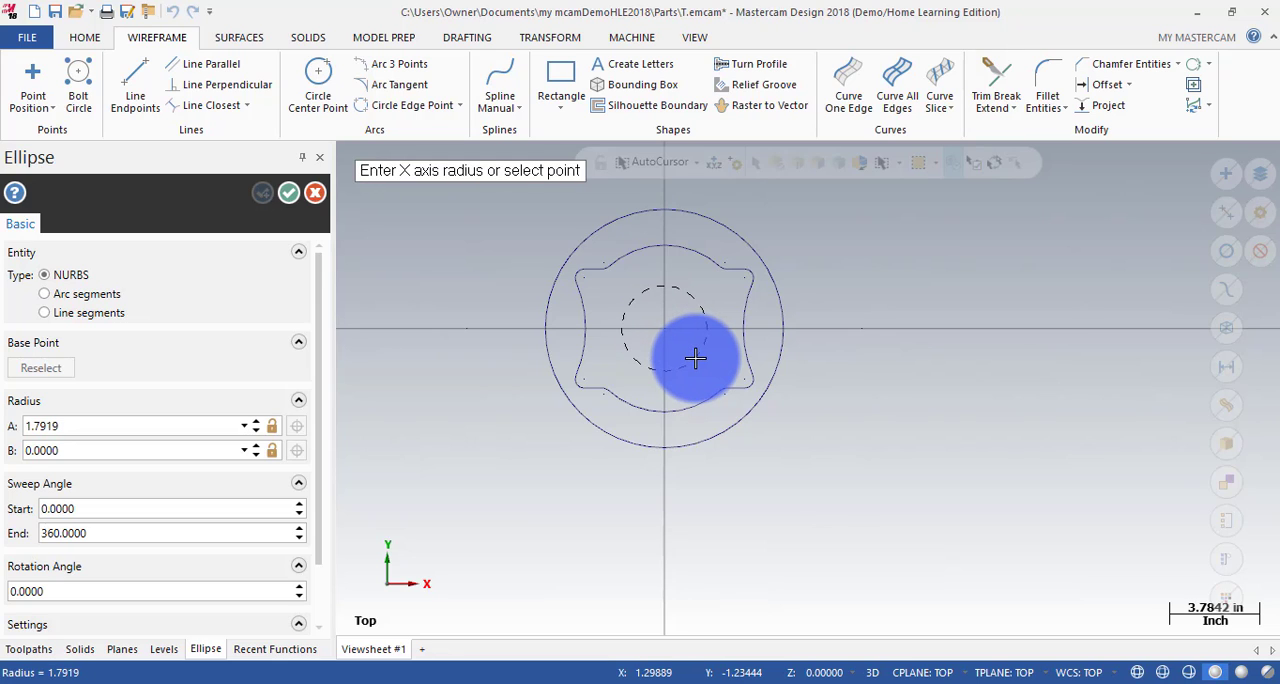
left_click(690, 364)
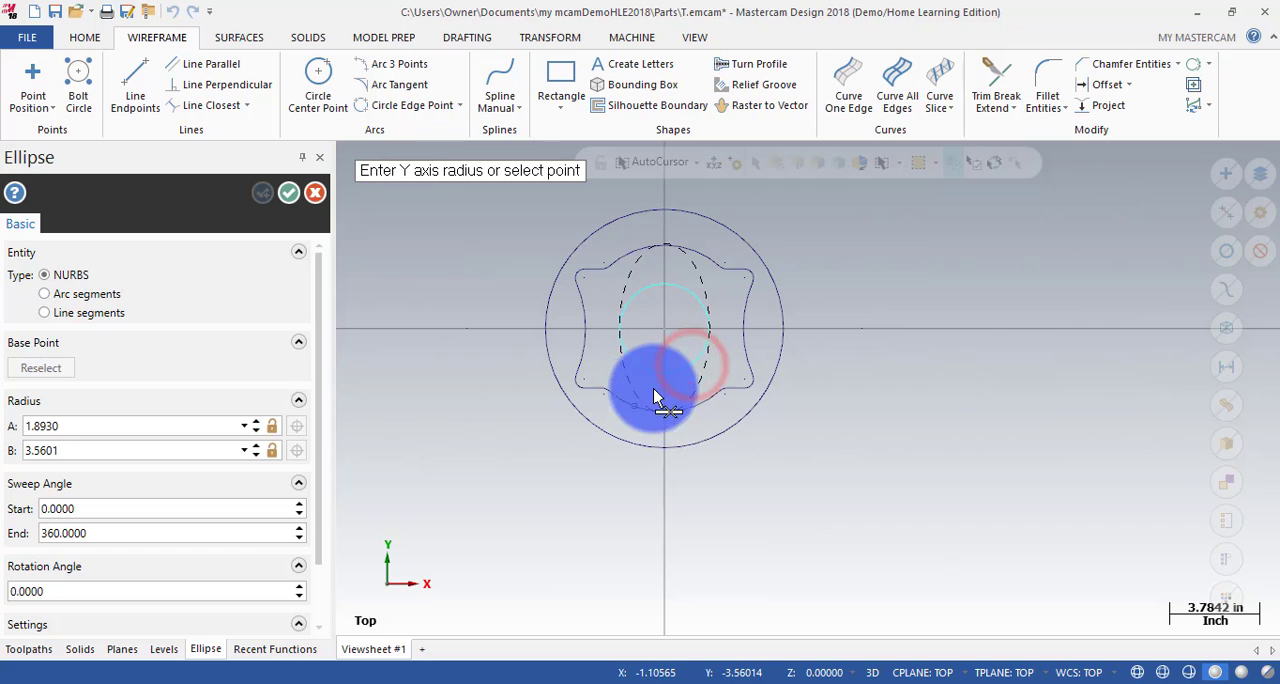
left_click(694, 356)
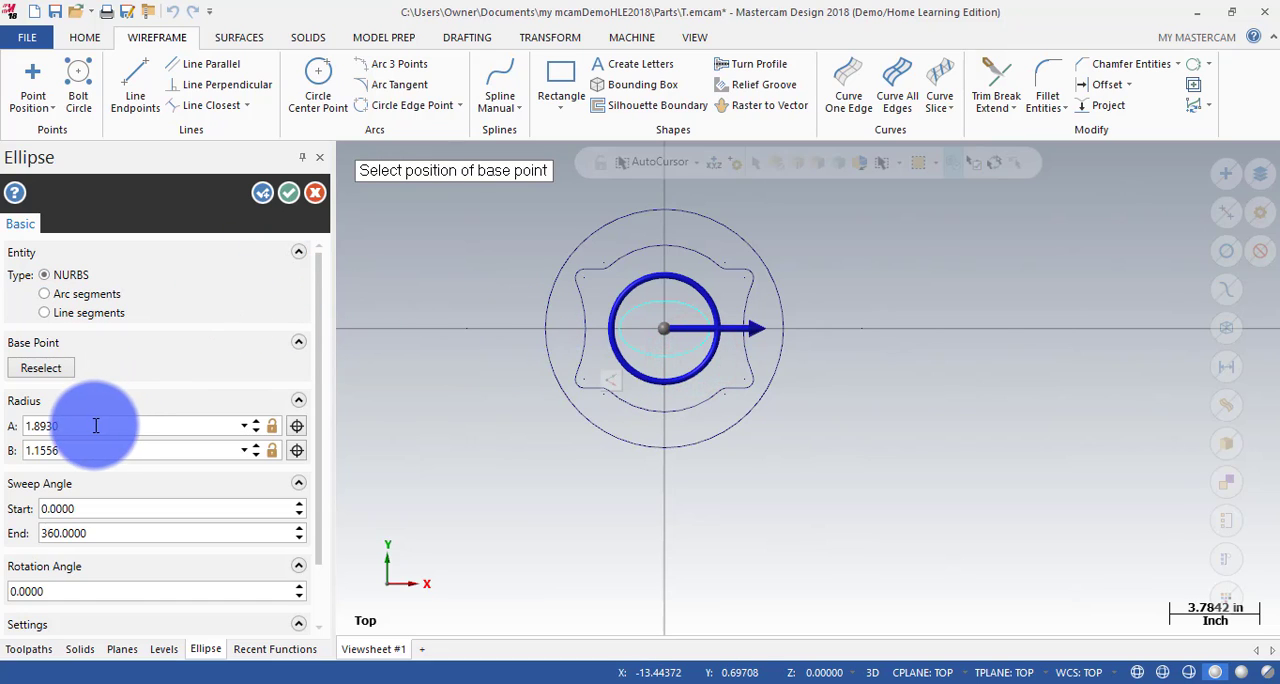
left_click_drag(89, 425, 12, 432)
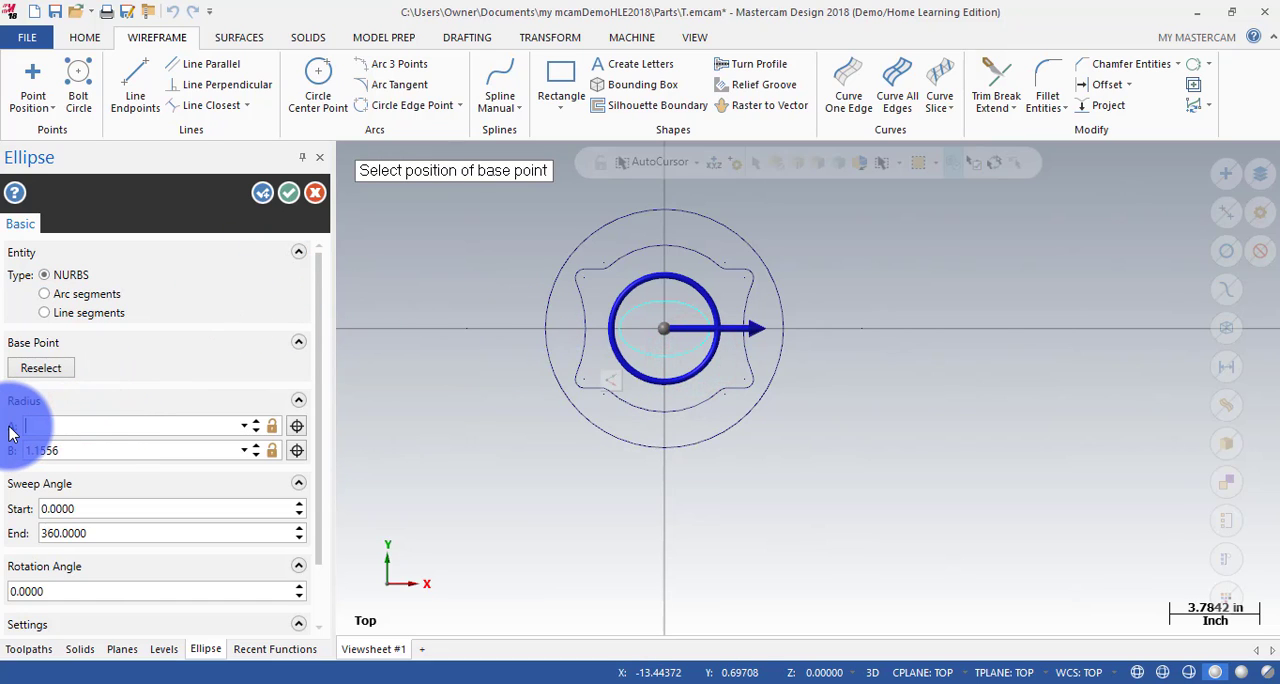
type("3.0")
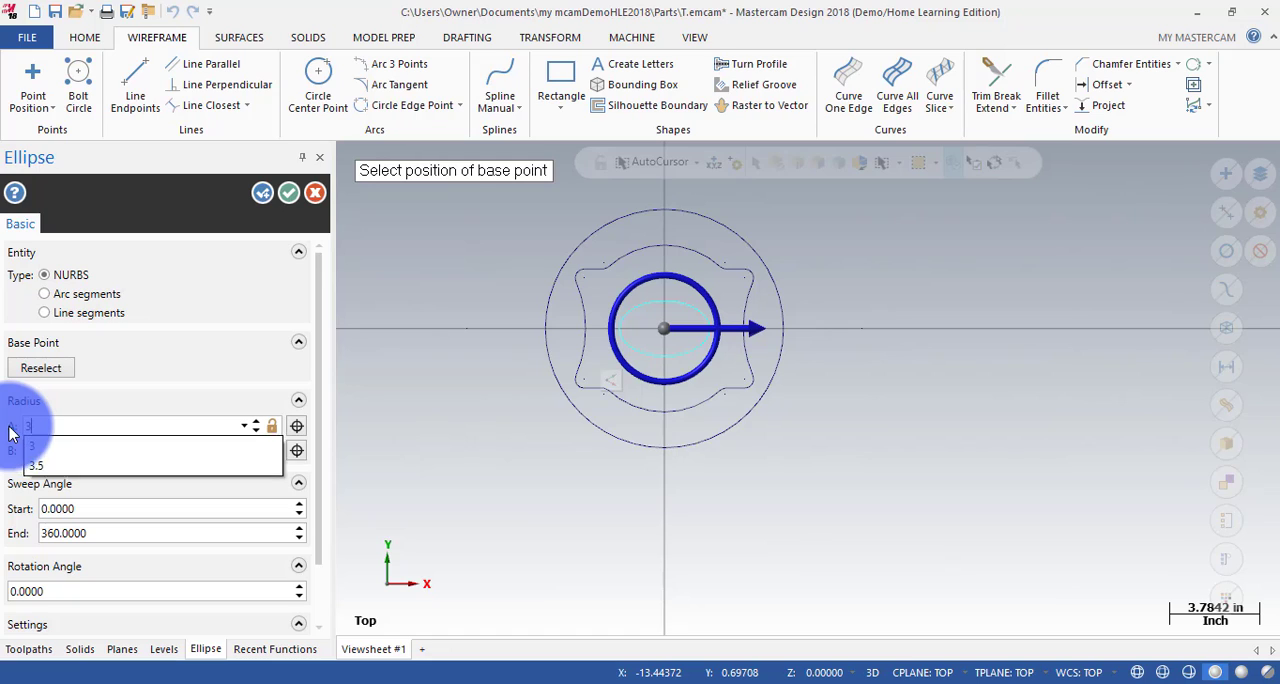
left_click_drag(104, 450, 3, 470)
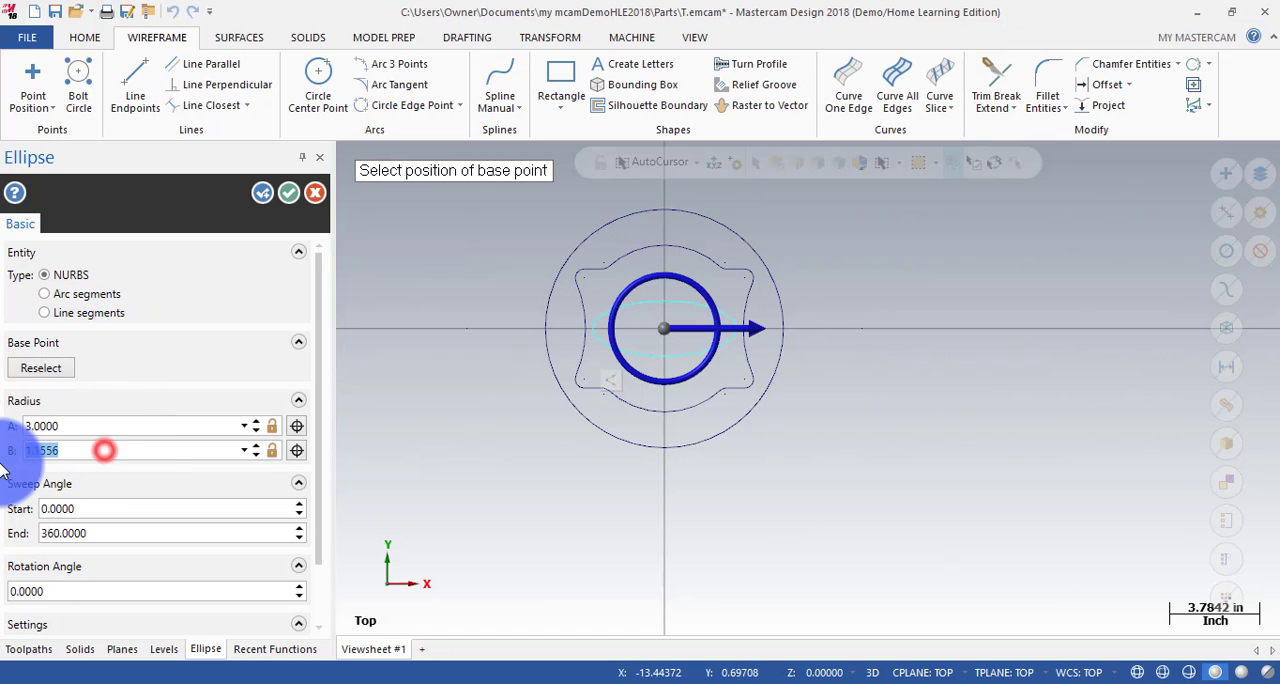
type("1.5")
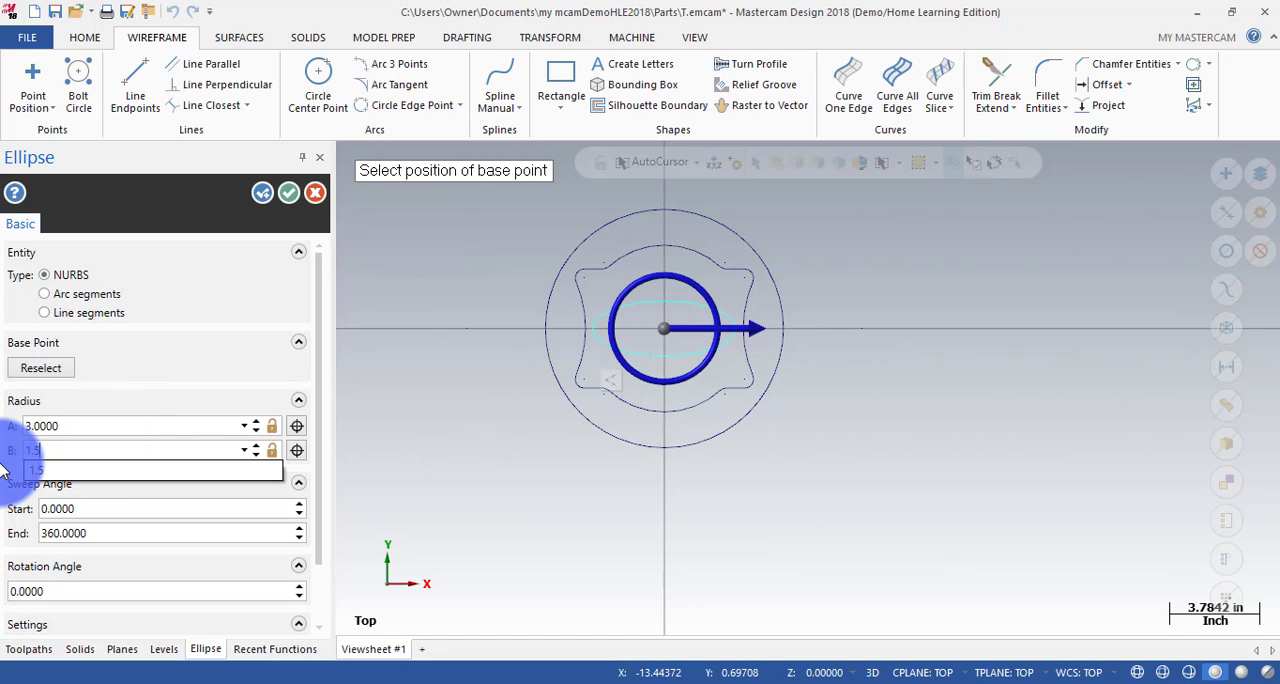
key("Return")
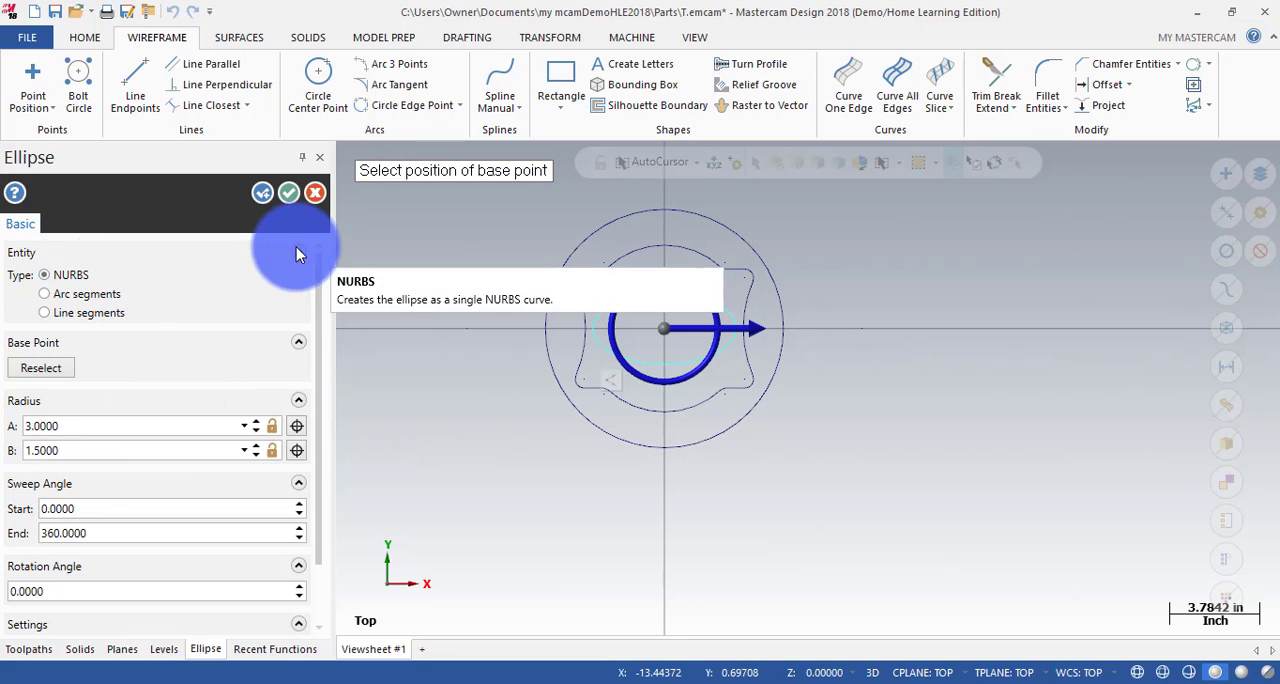
left_click(289, 194)
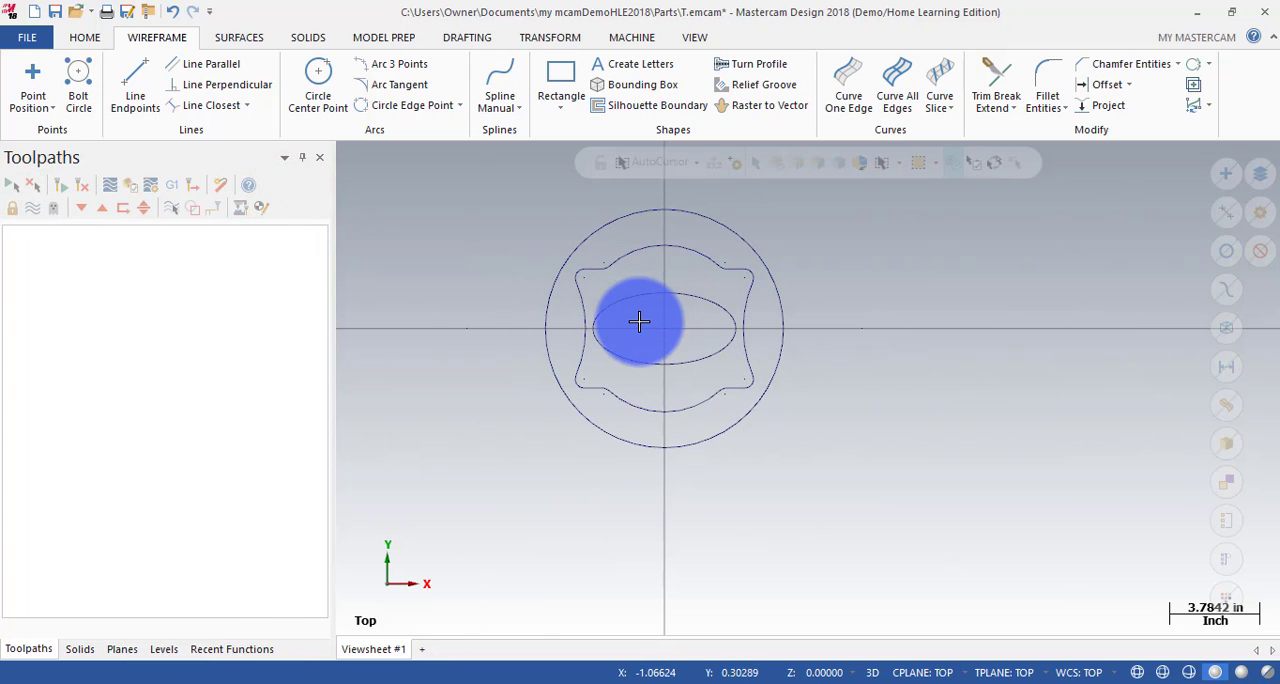
Offset one copy of the ellipse inward by 0.25 and clear the result colours.
left_click(572, 32)
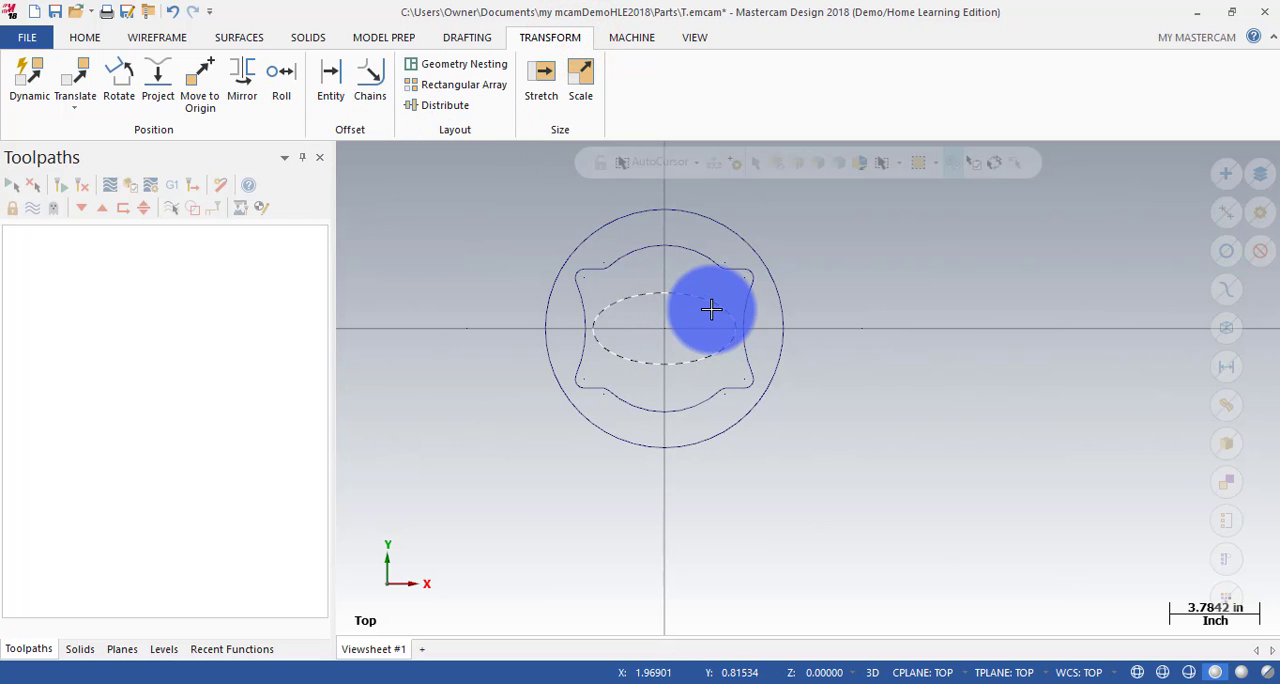
left_click(332, 82)
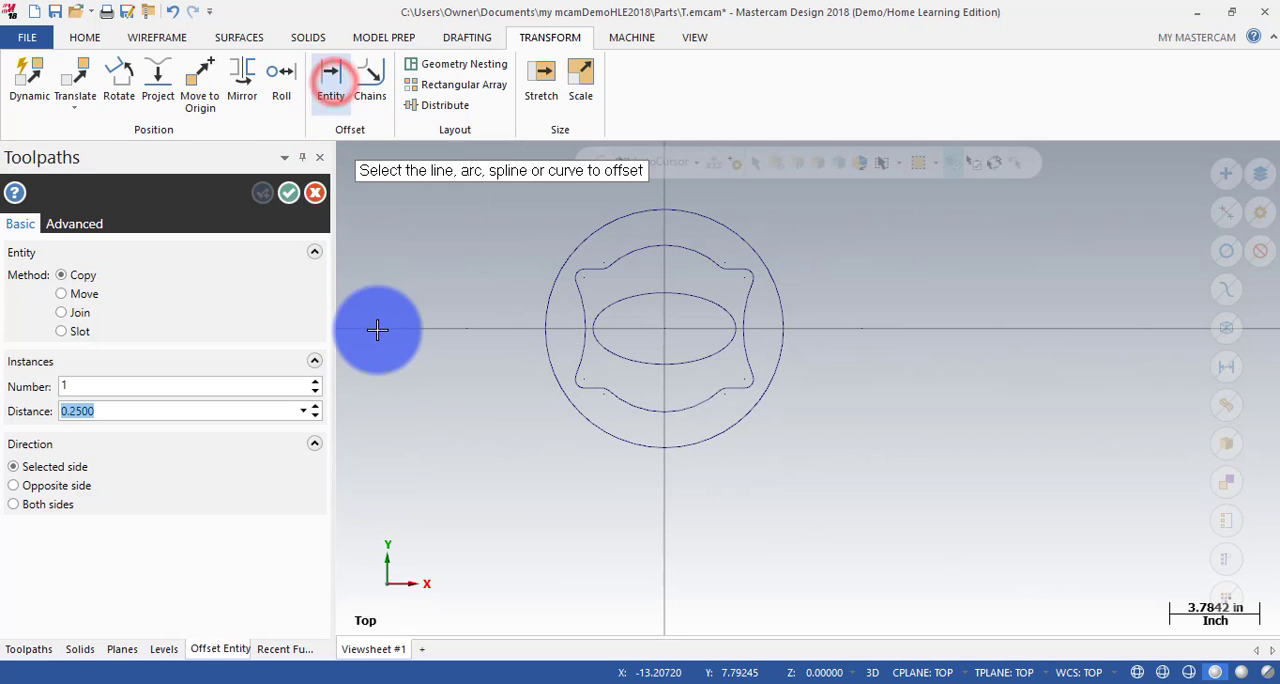
left_click(61, 275)
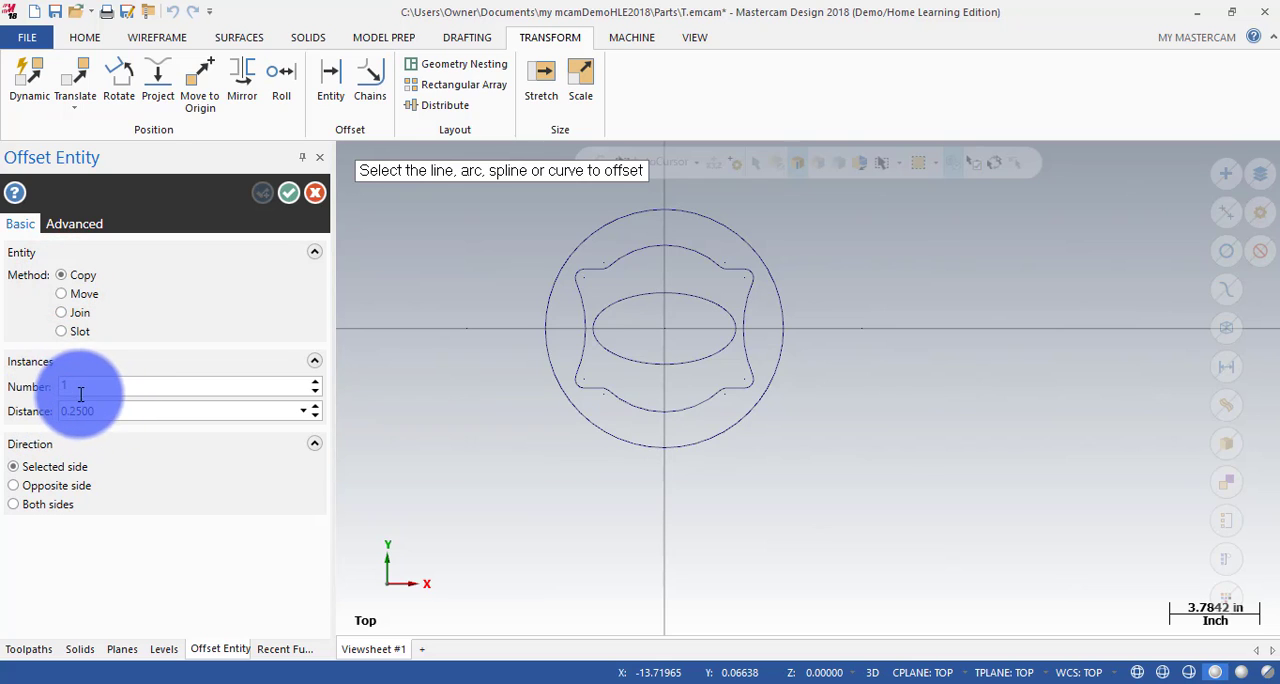
left_click(113, 411)
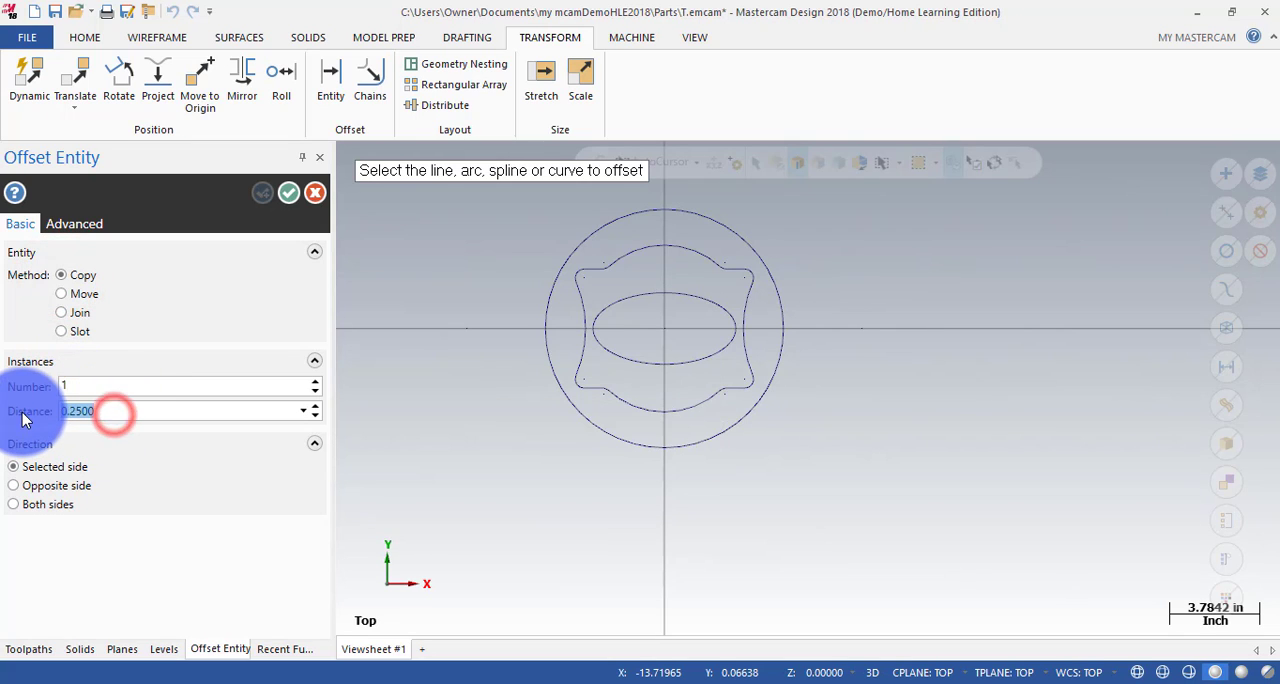
type("0")
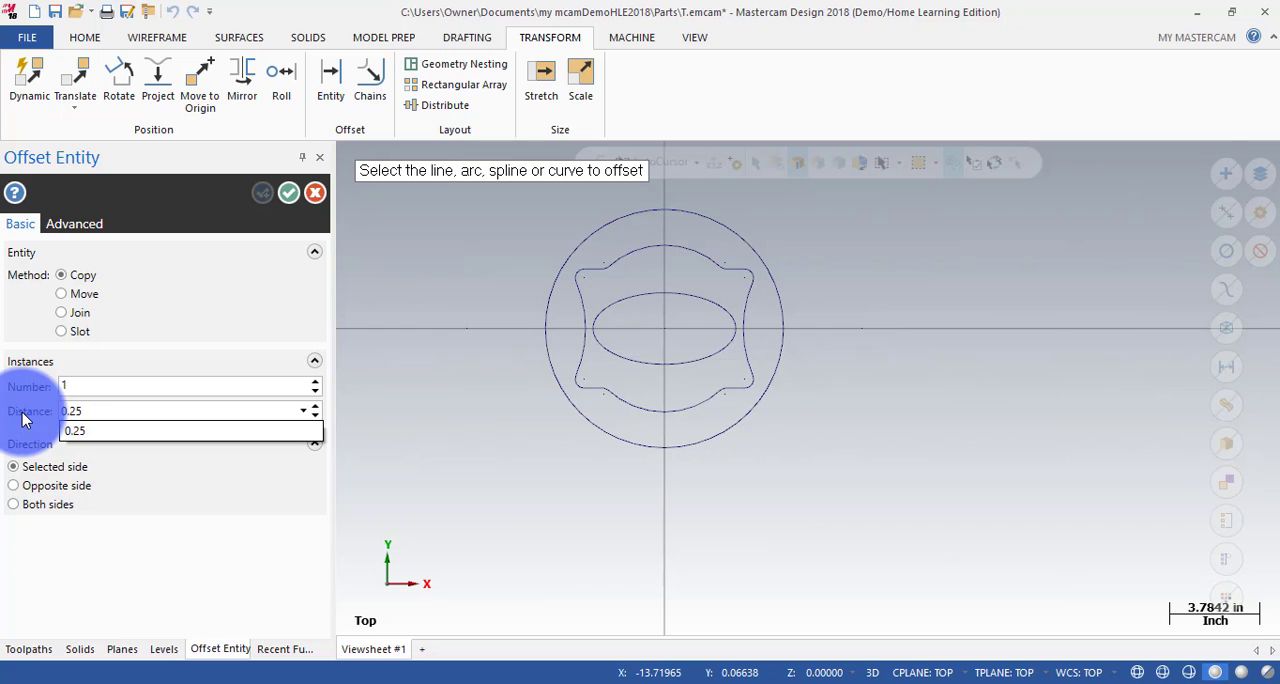
type(".25")
key("Return")
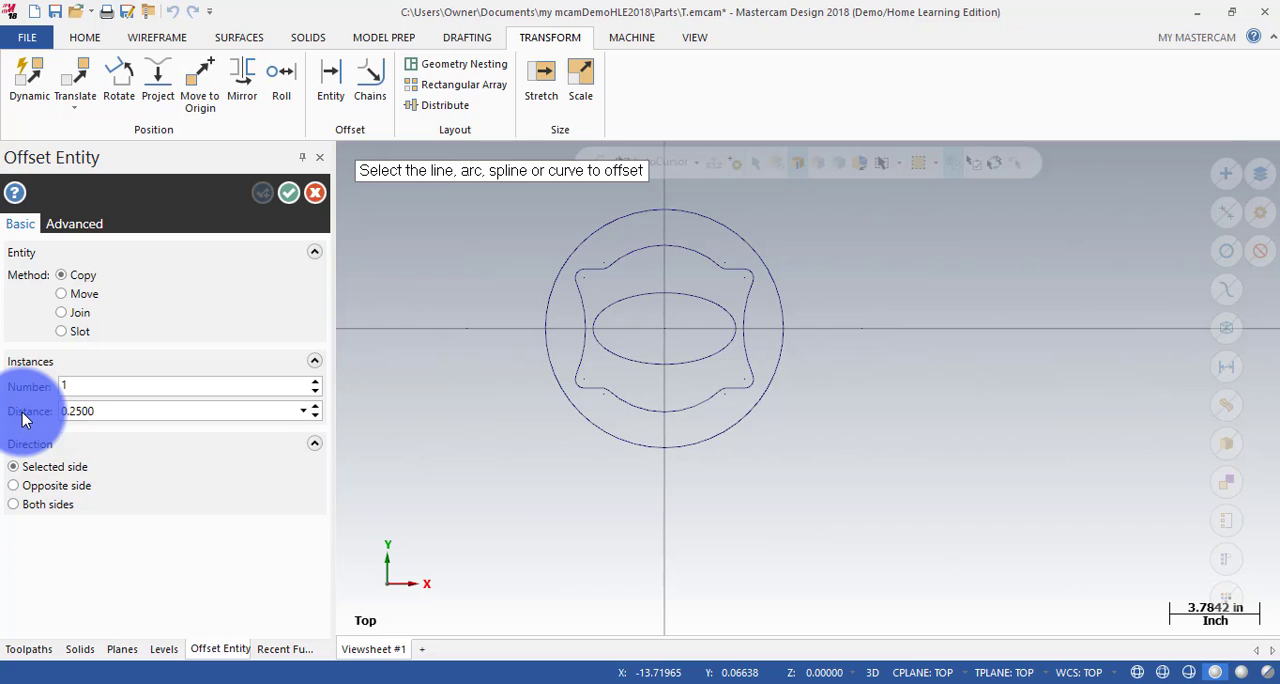
left_click(706, 299)
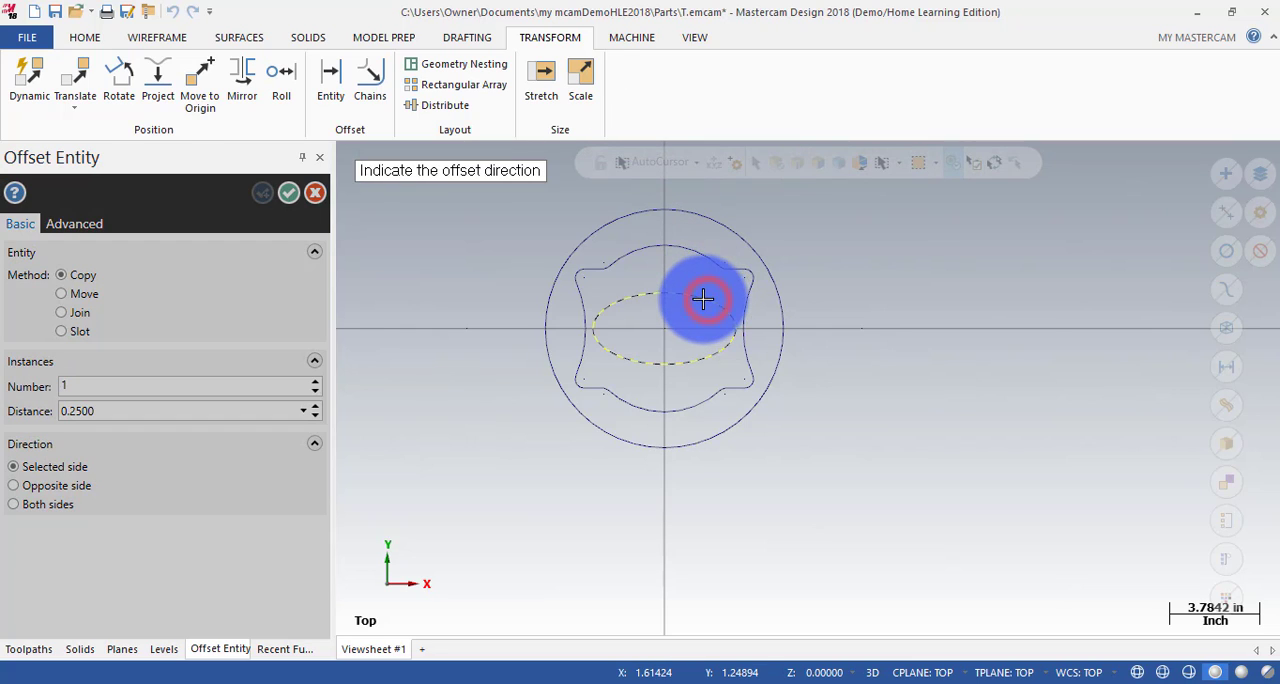
left_click(691, 304)
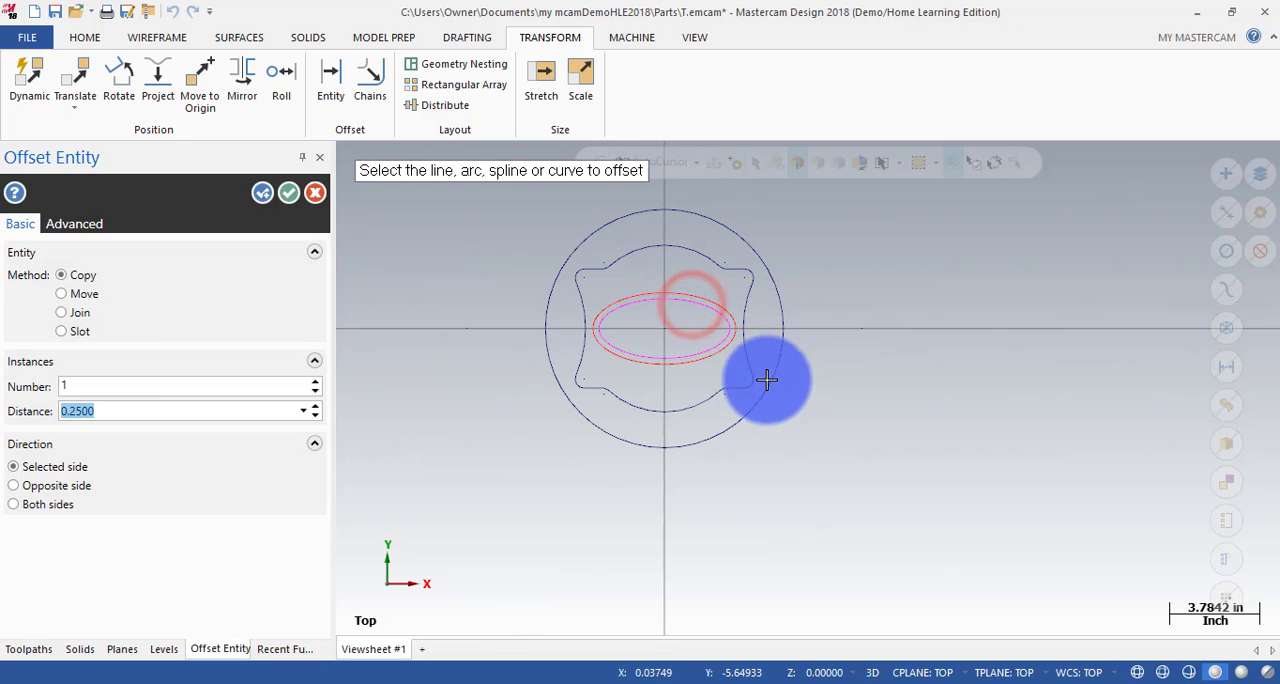
left_click(286, 194)
right_click(891, 258)
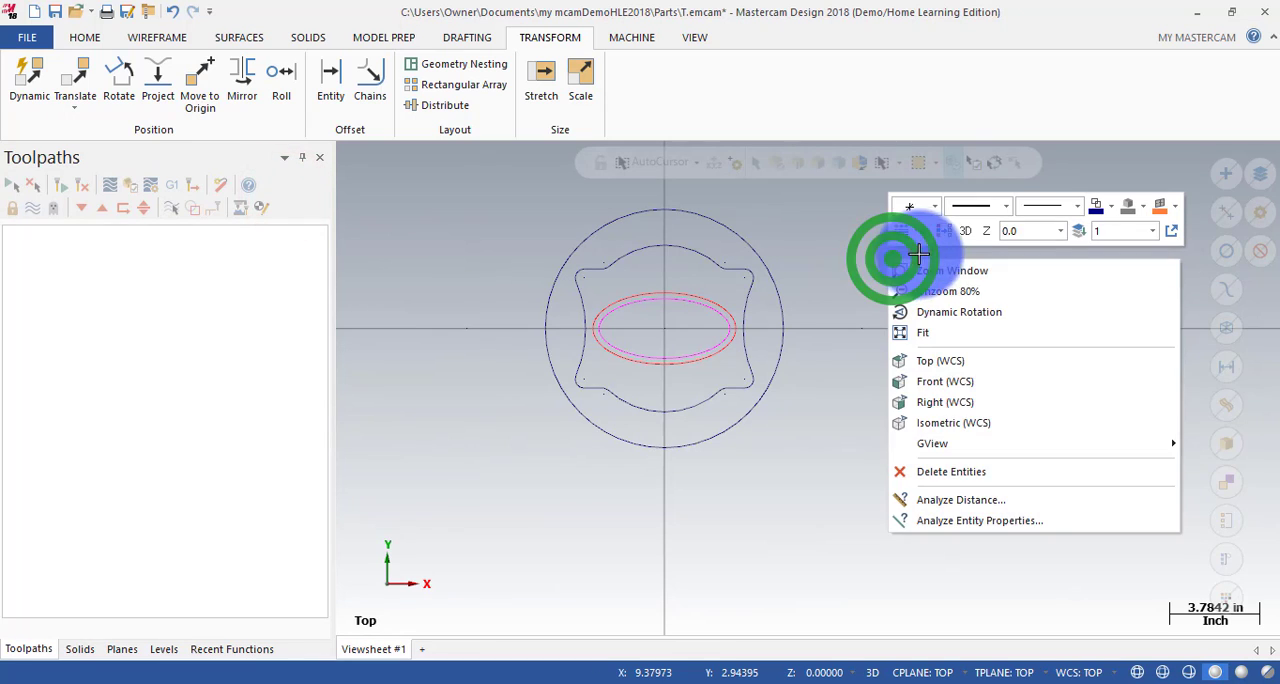
left_click(945, 234)
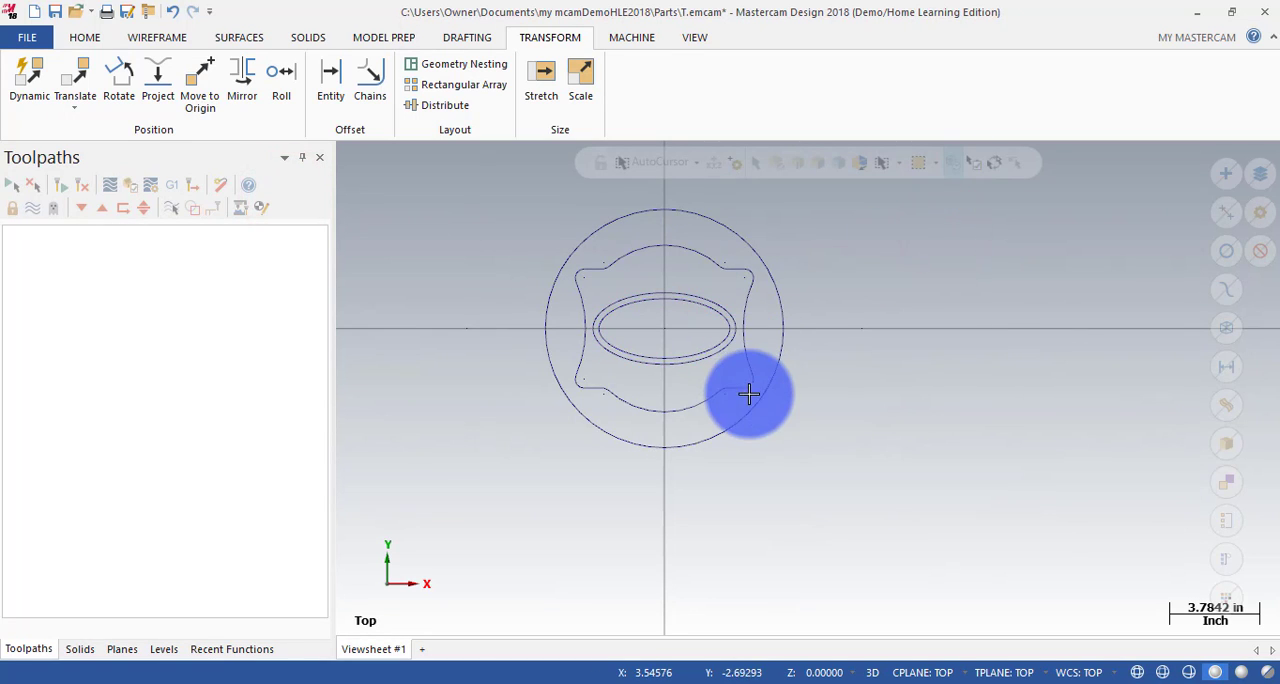
Set the wireframe colour for new geometry to the recently used red.
left_click(99, 40)
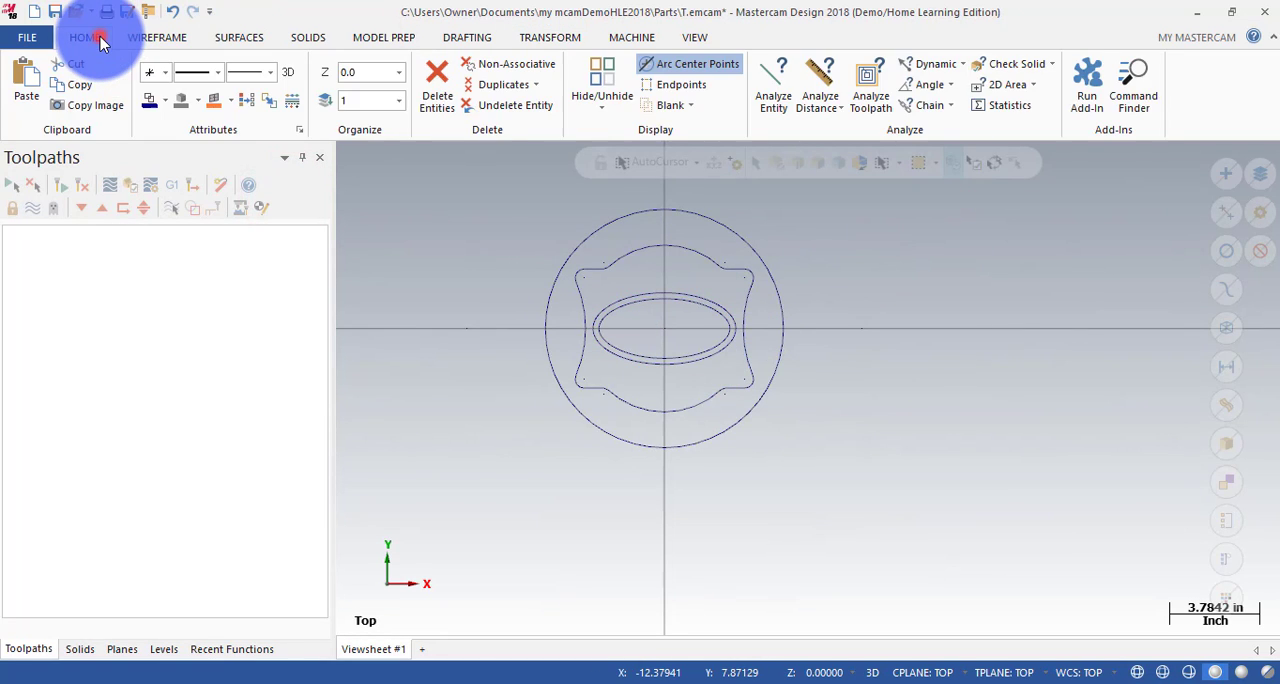
left_click(166, 102)
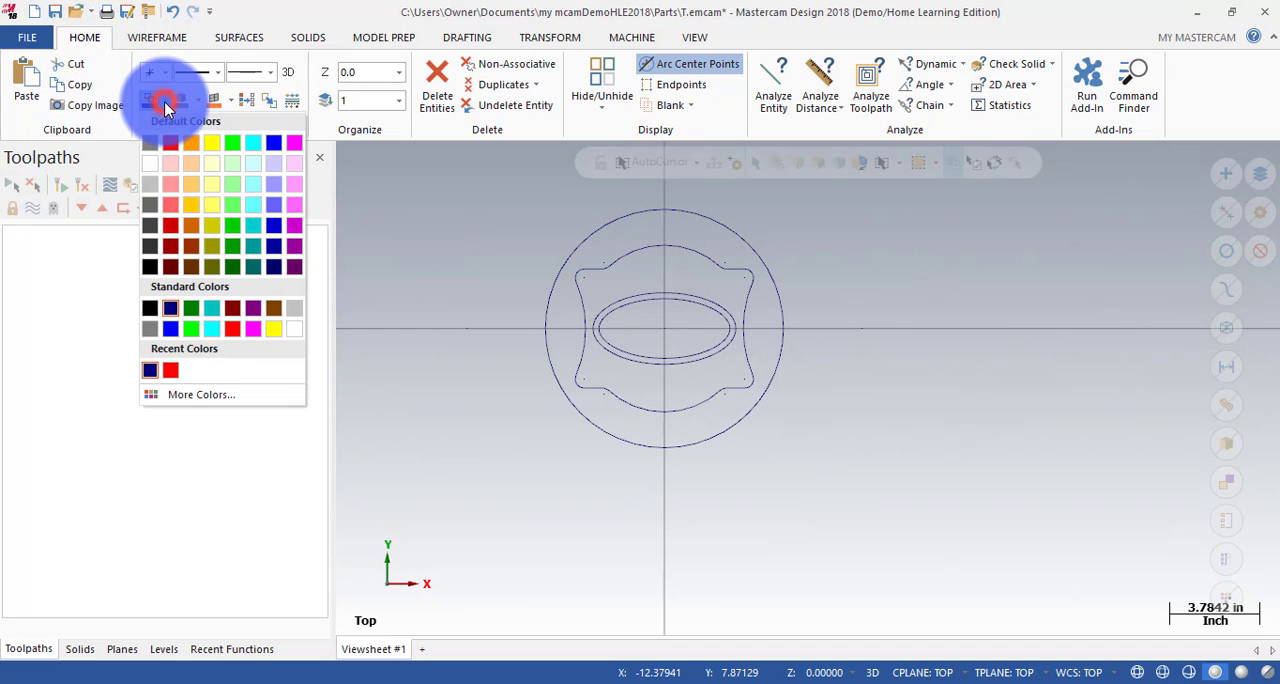
left_click(172, 370)
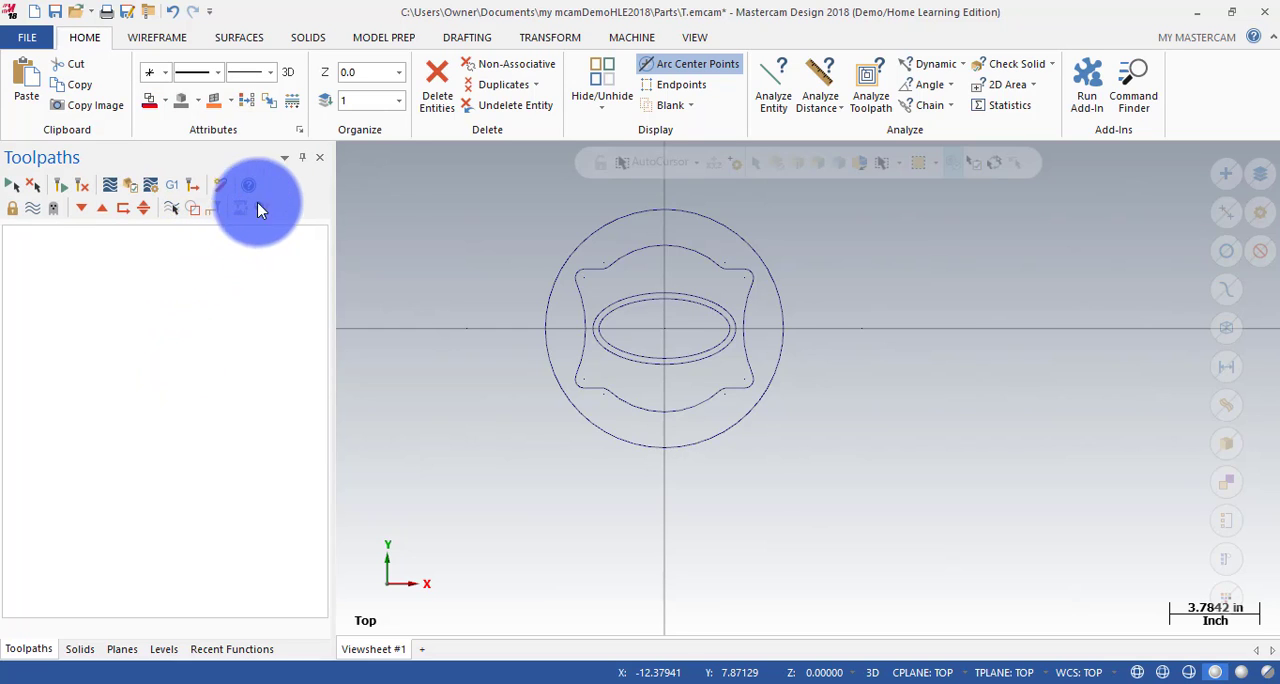
Start creating letters in the TrueType Font style with the text MASTERCAM.
left_click(157, 37)
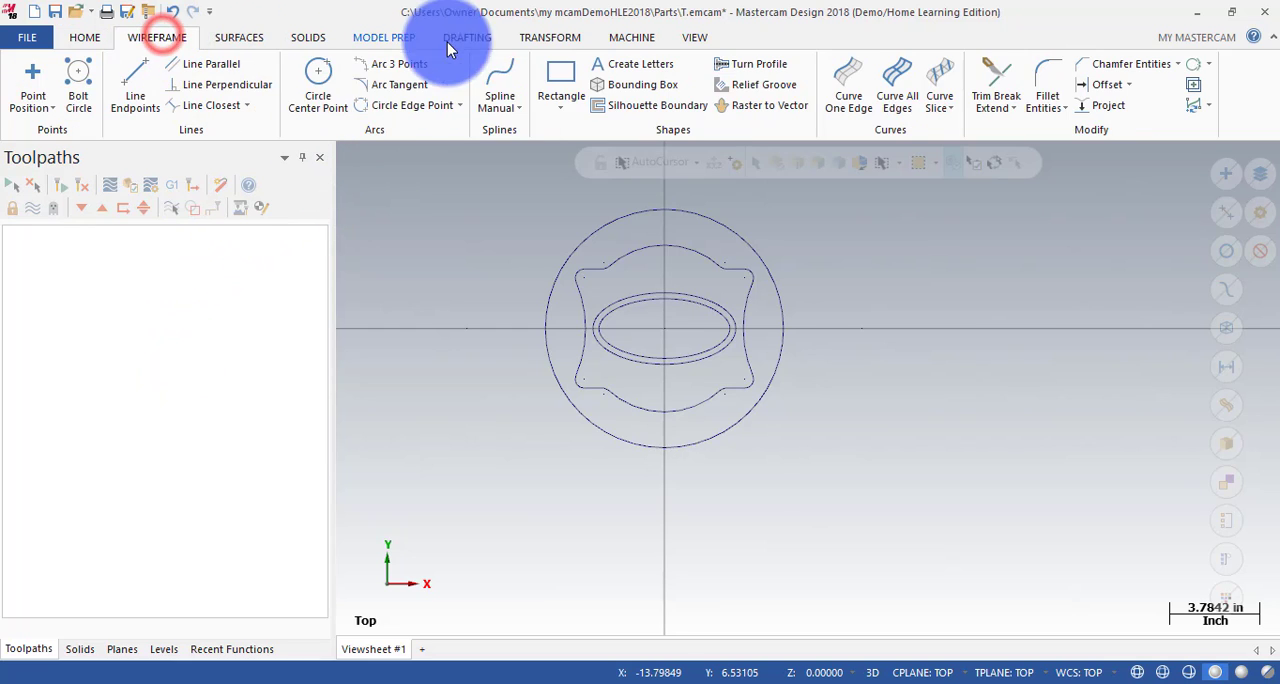
left_click(637, 65)
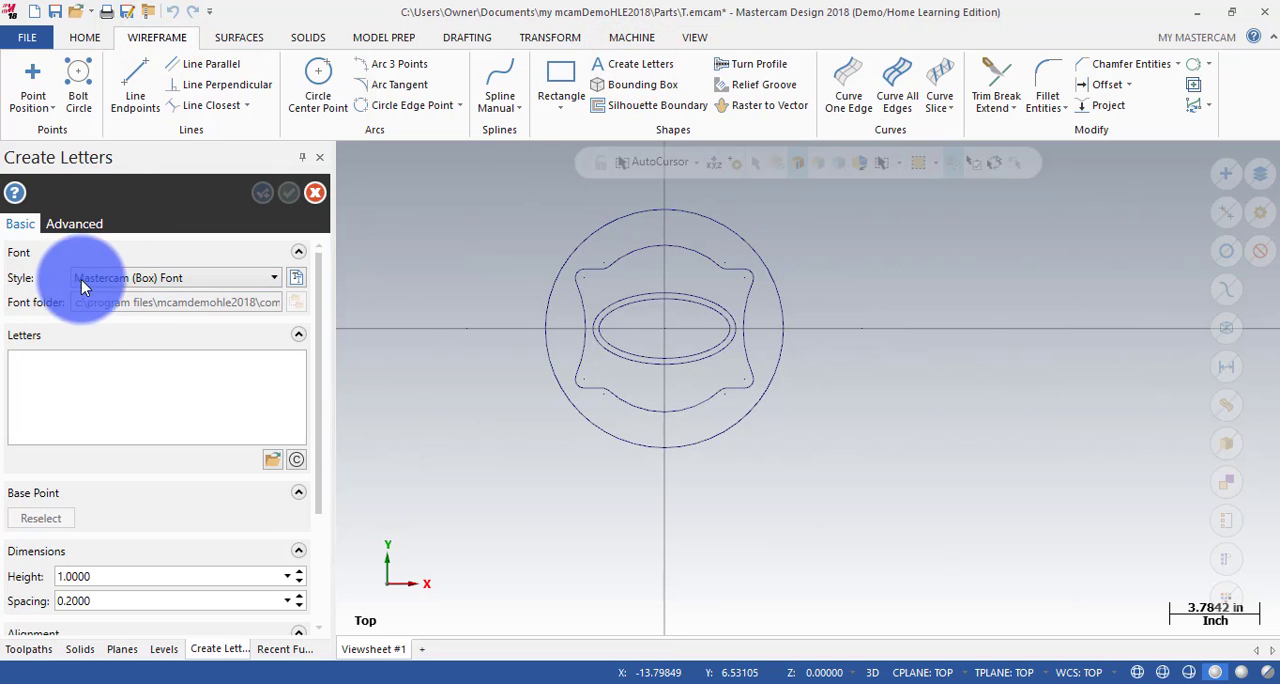
left_click(125, 277)
left_click(139, 516)
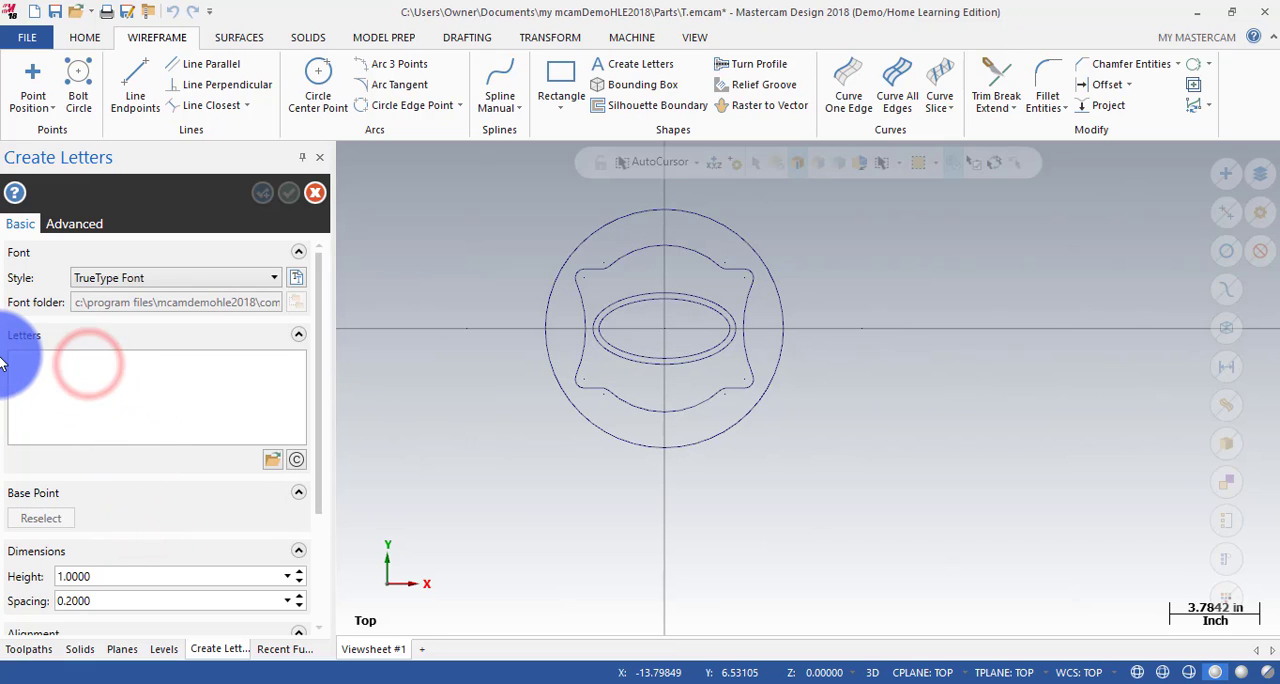
key("Caps_Lock")
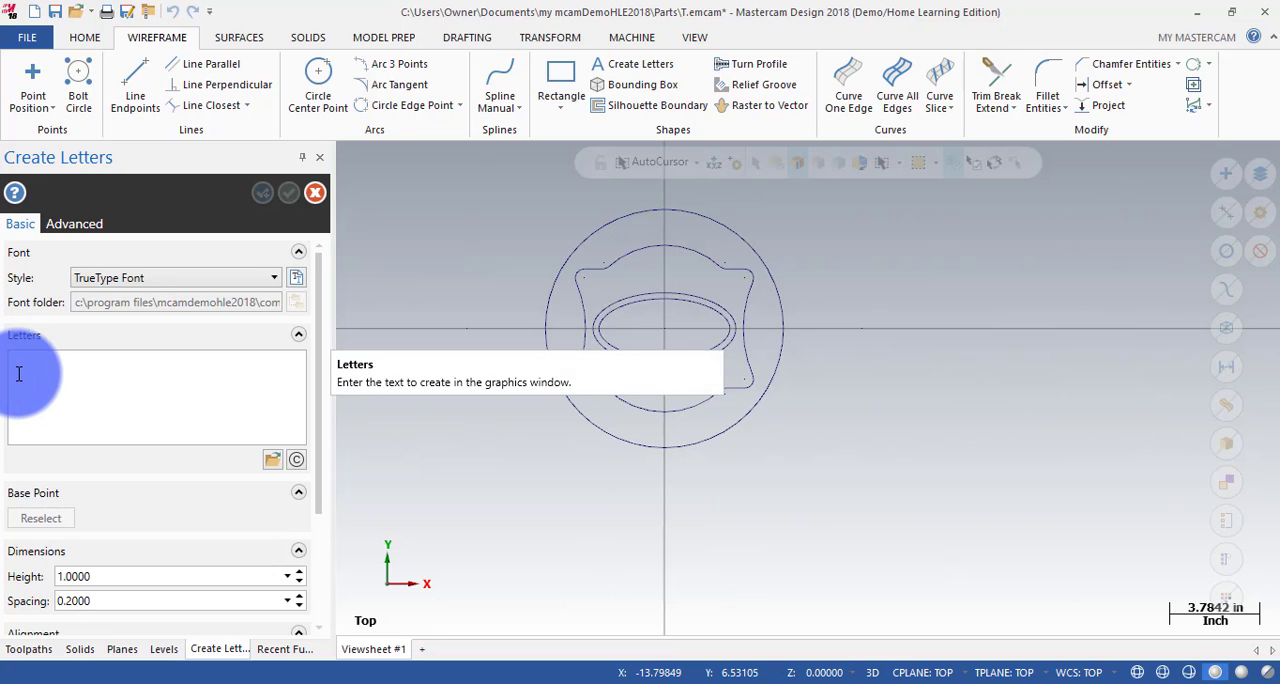
type("MASTERCAM")
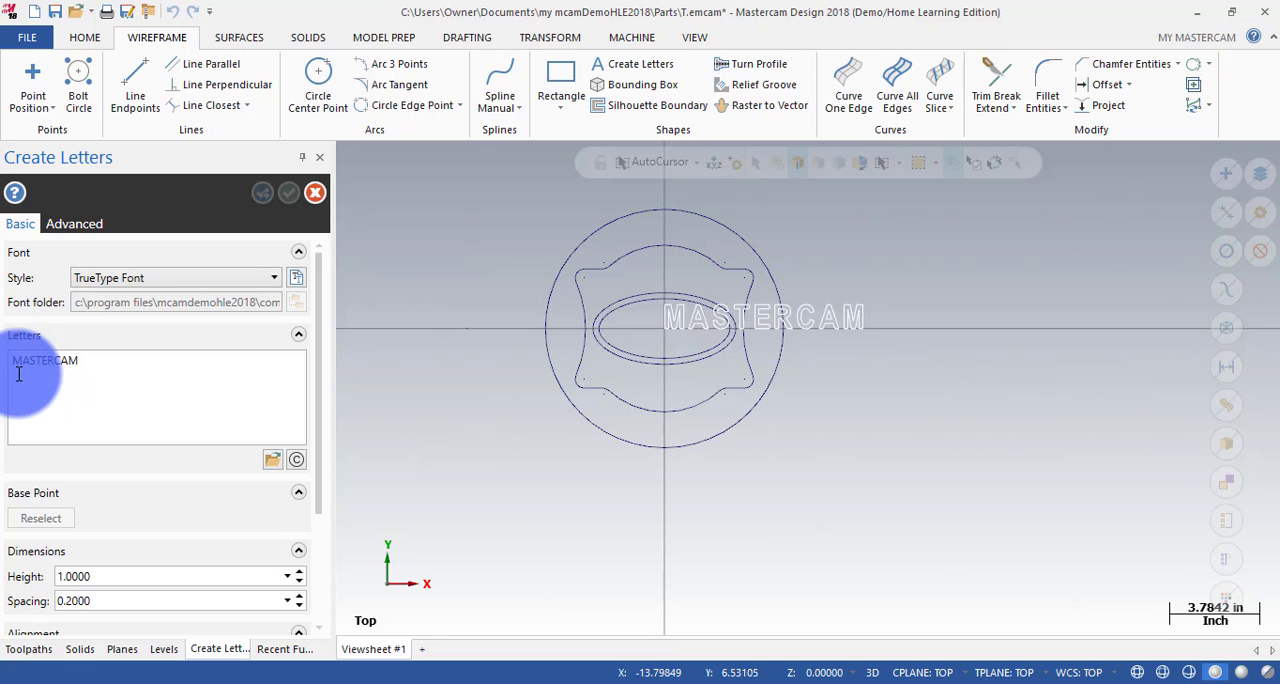
Set the letter height to 0.5 and the letter spacing to 0.05.
left_click(106, 577)
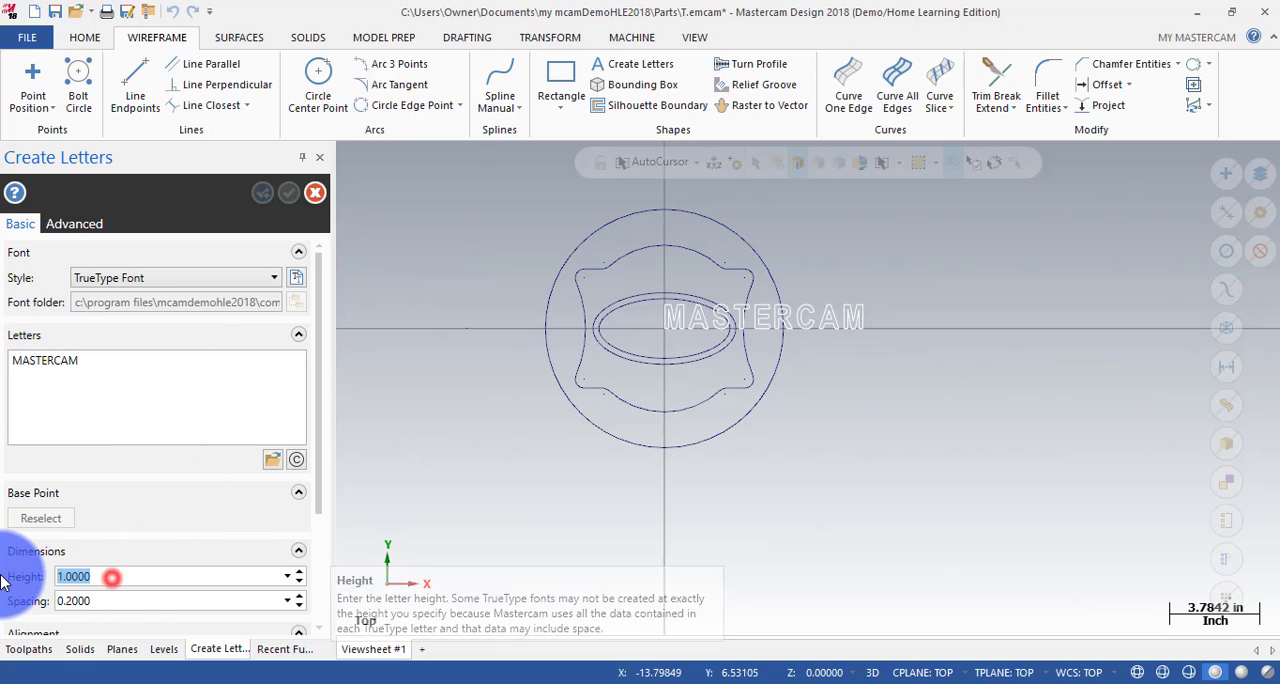
type("0")
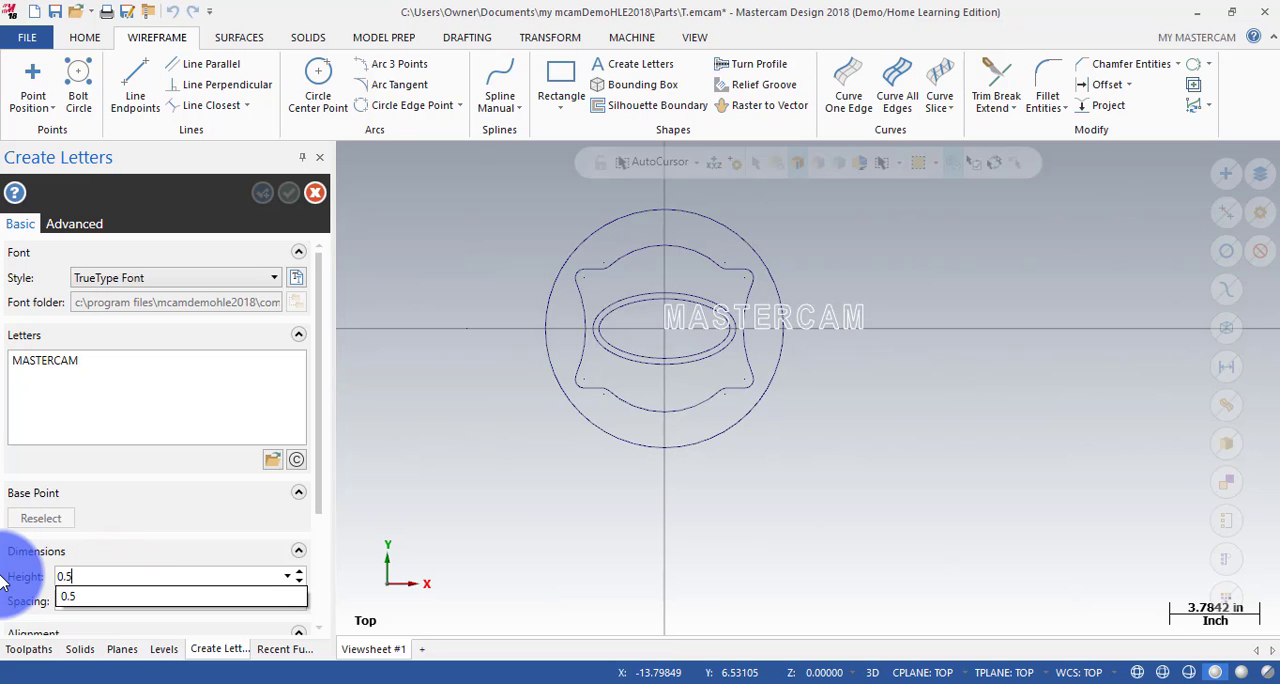
left_click(105, 600)
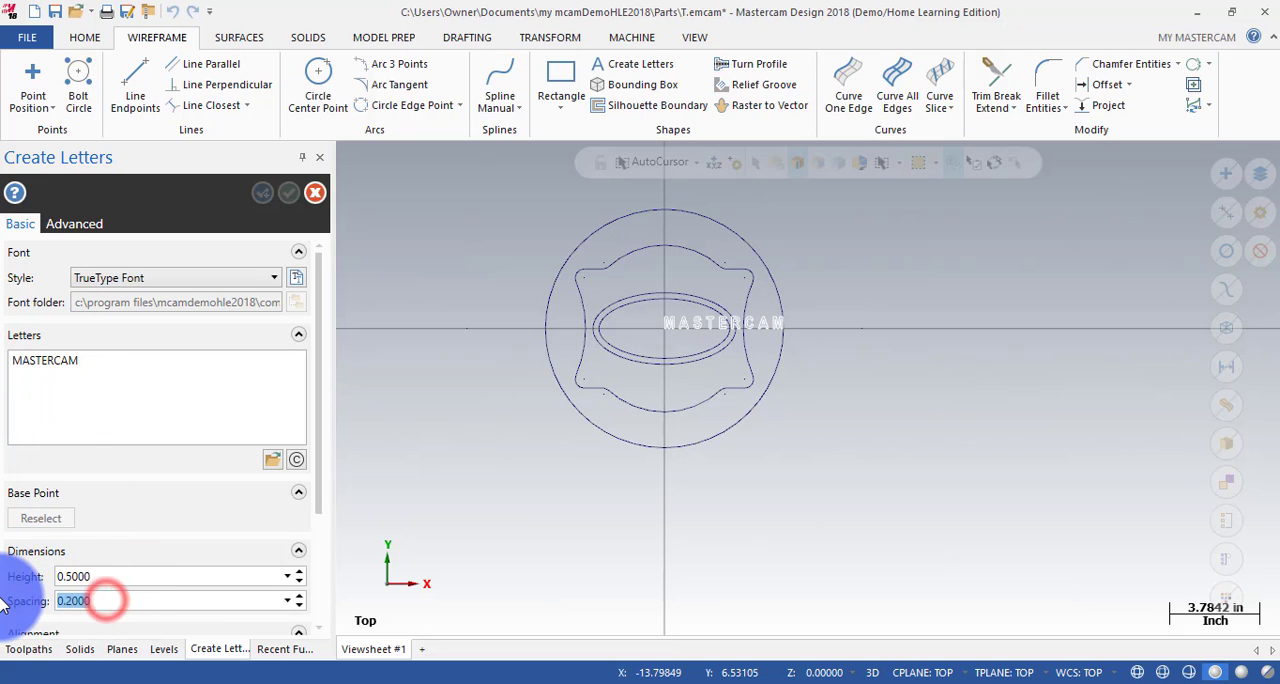
type("0.05")
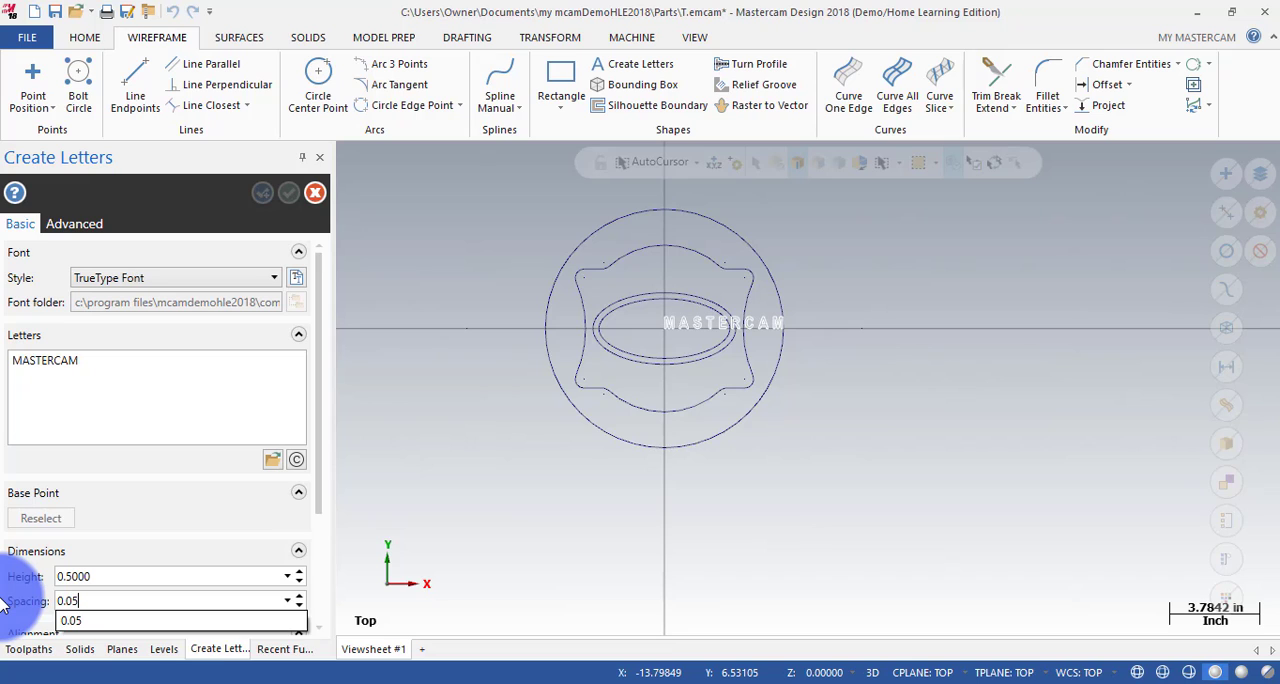
key("Return")
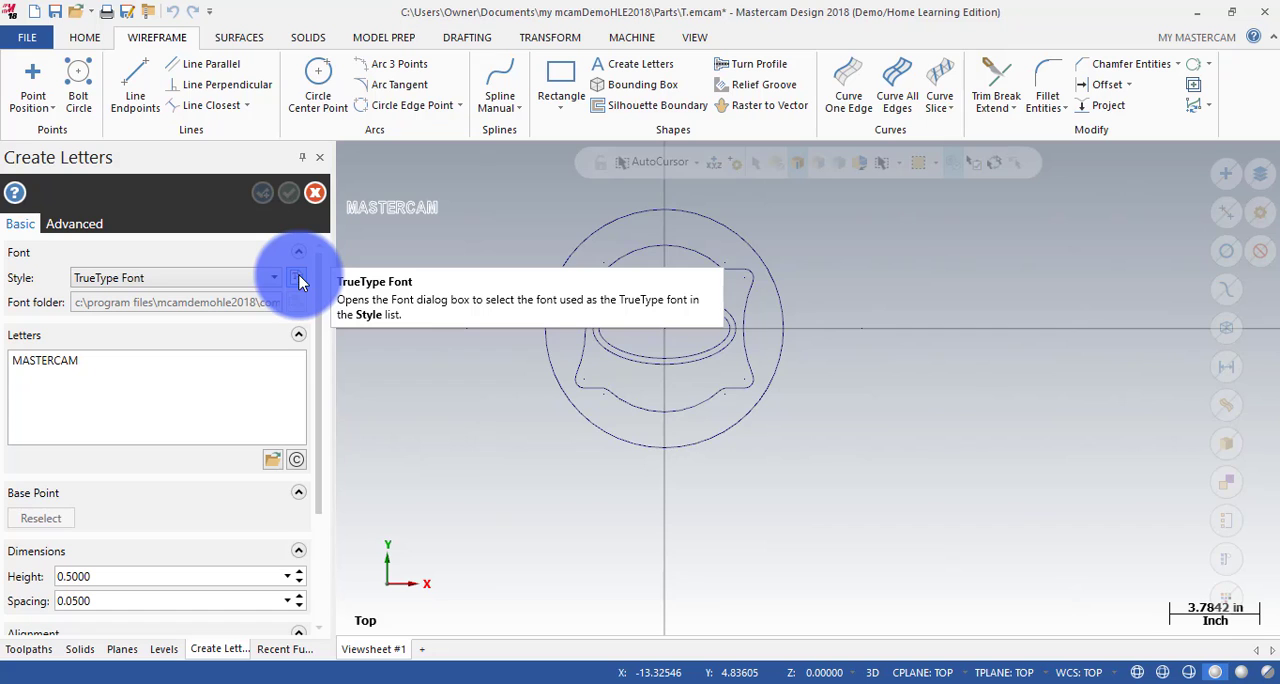
Set the letter font to Times New Roman Bold, size 10, and place the MASTERCAM lettering in the empty area right of the part.
left_click(299, 279)
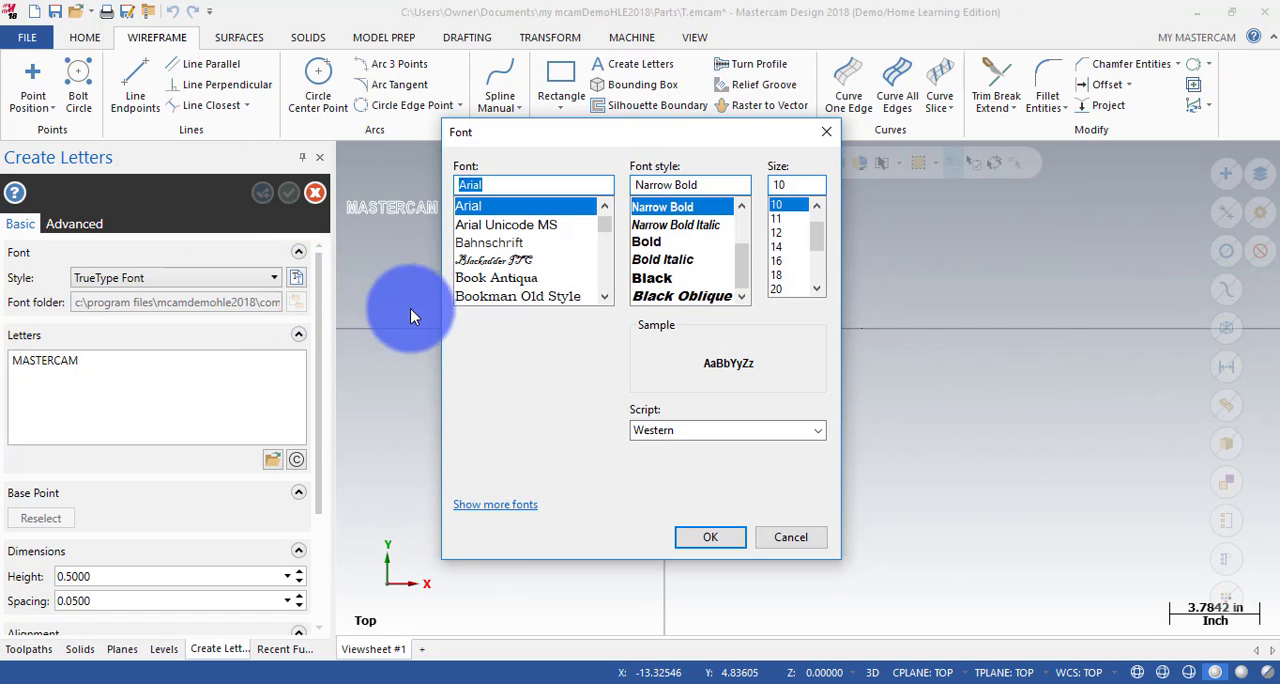
type("T")
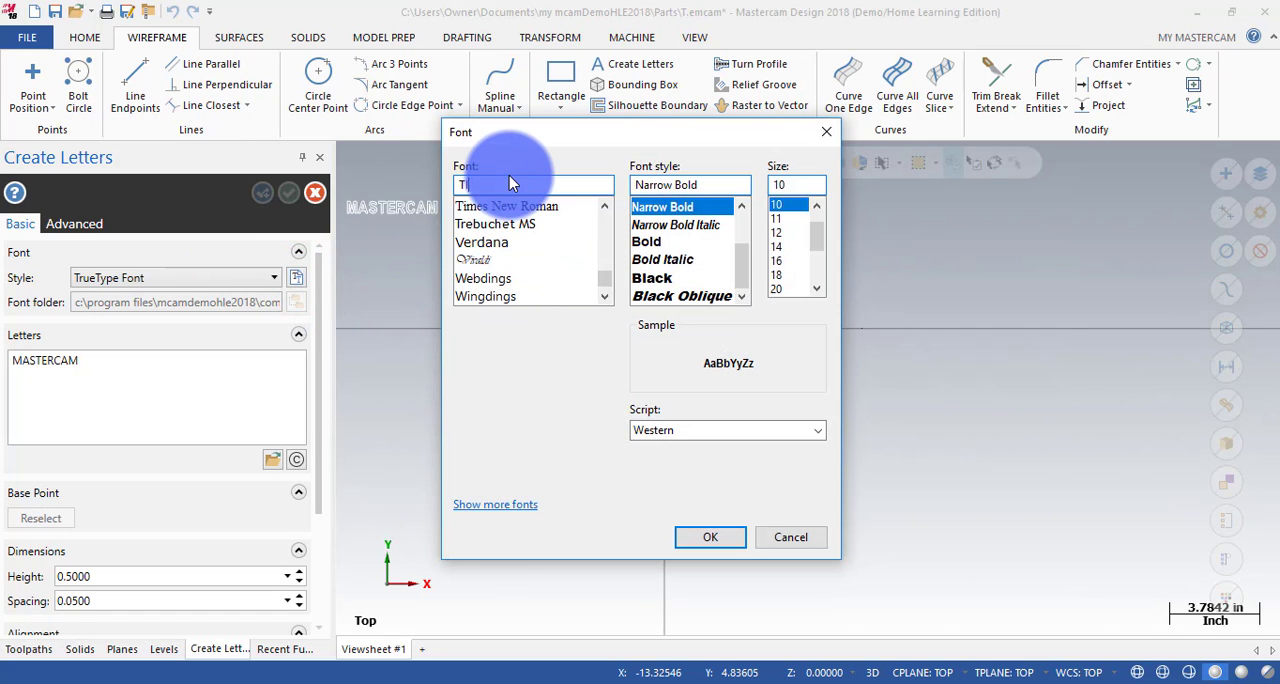
type("IMES")
left_click(552, 207)
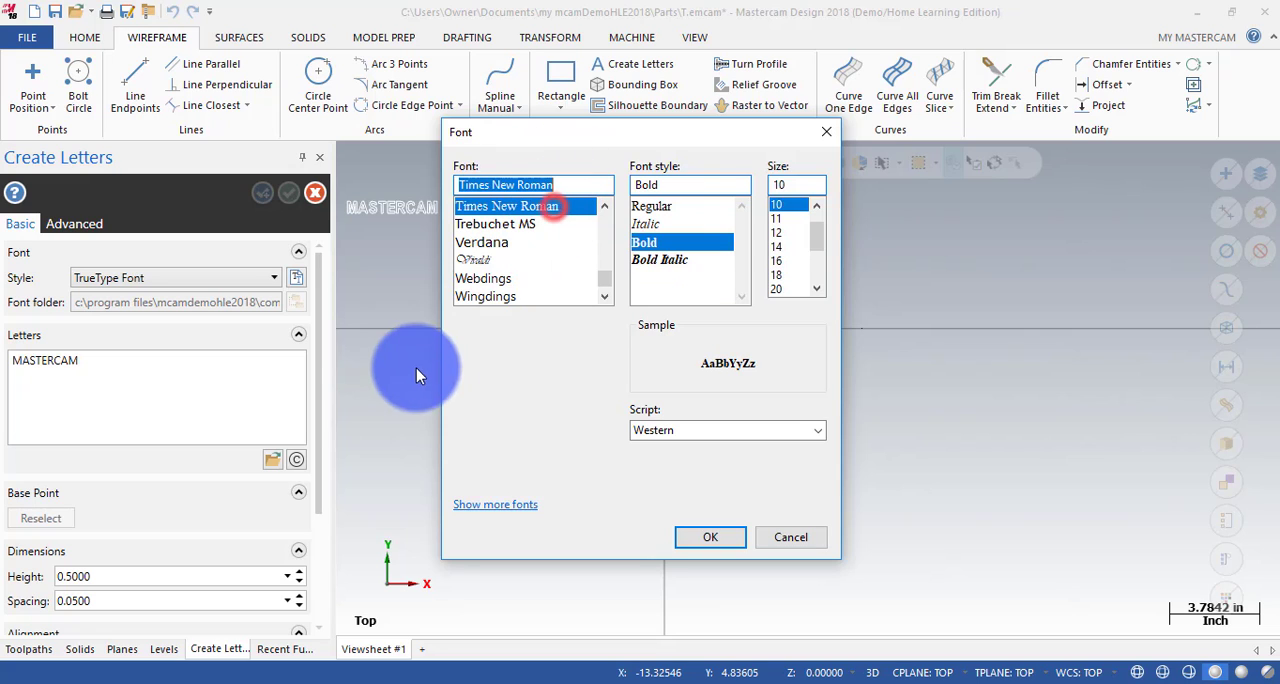
left_click(671, 243)
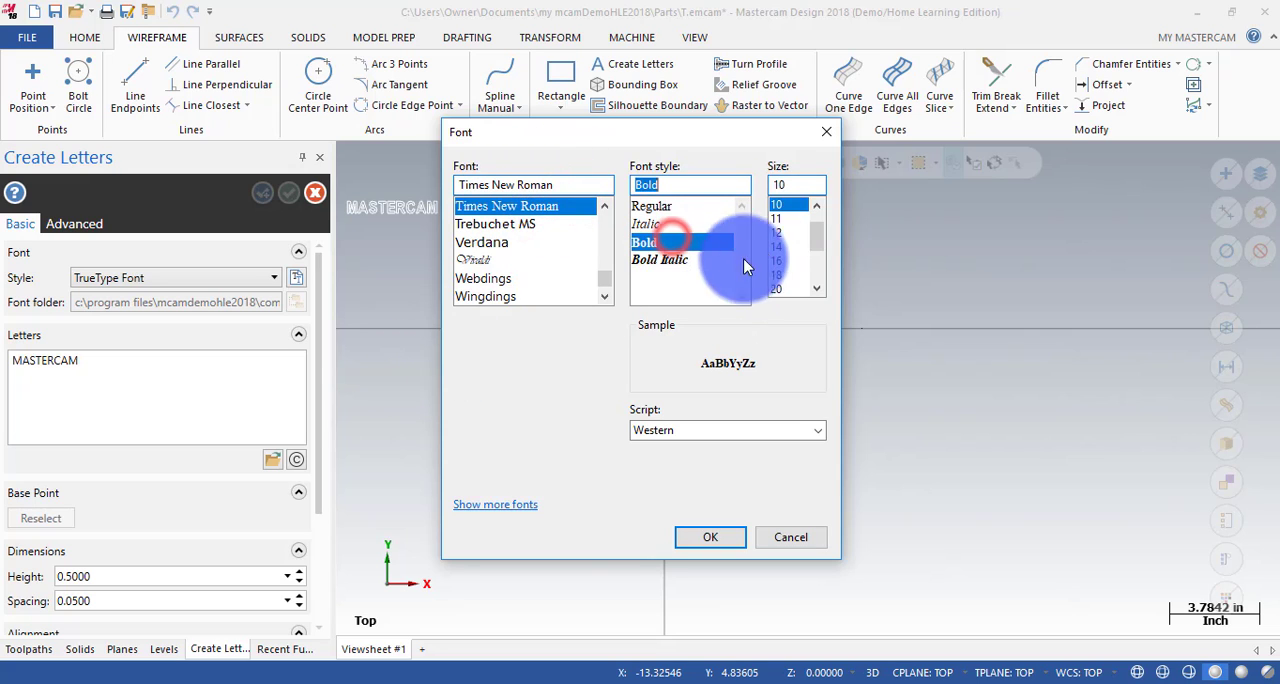
left_click(776, 204)
left_click(700, 540)
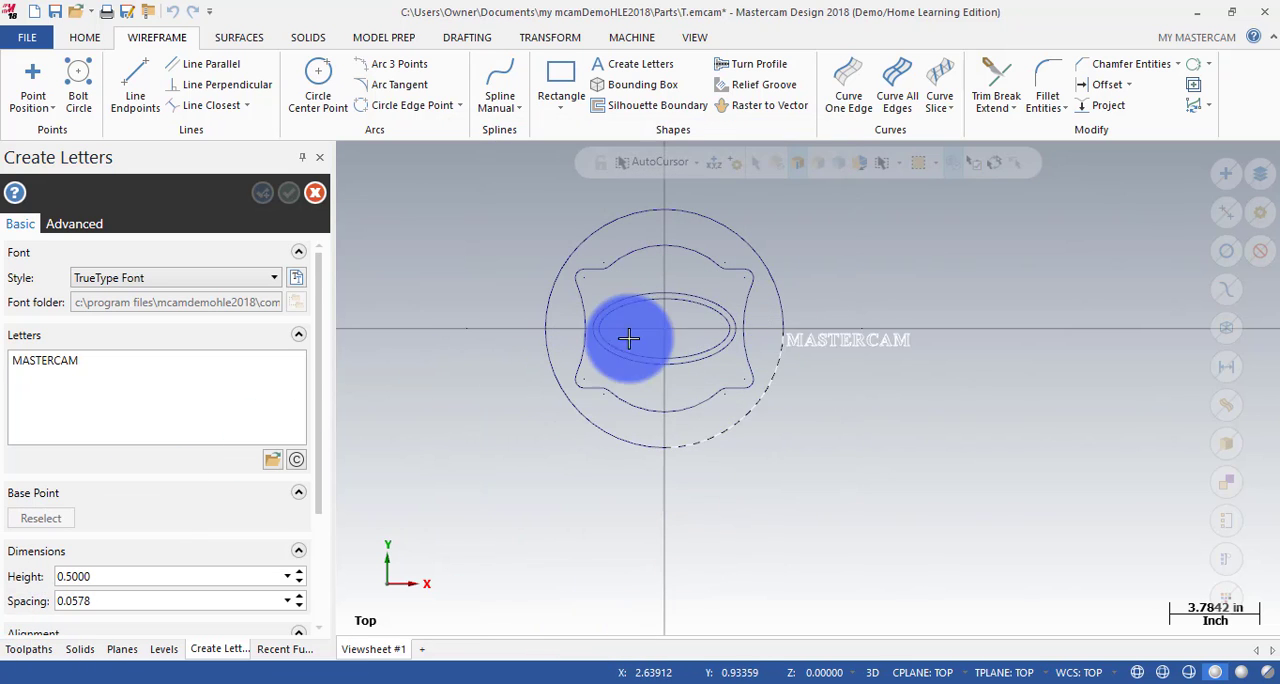
left_click(885, 293)
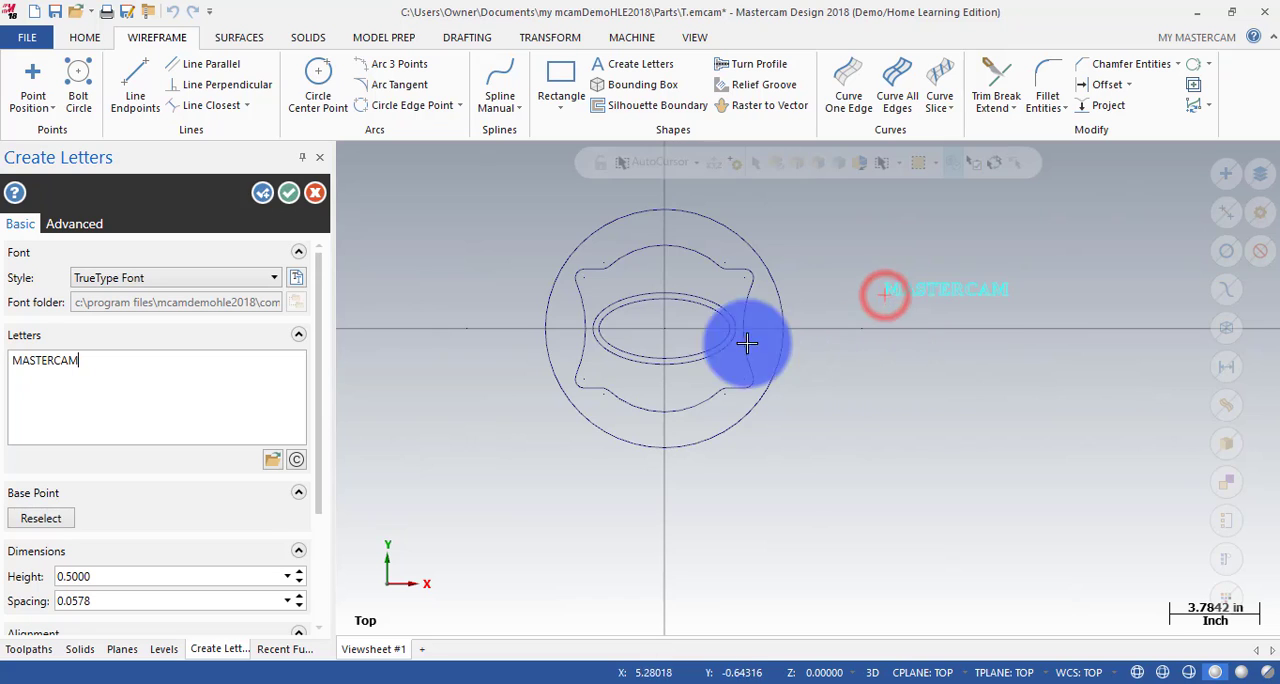
left_click(287, 192)
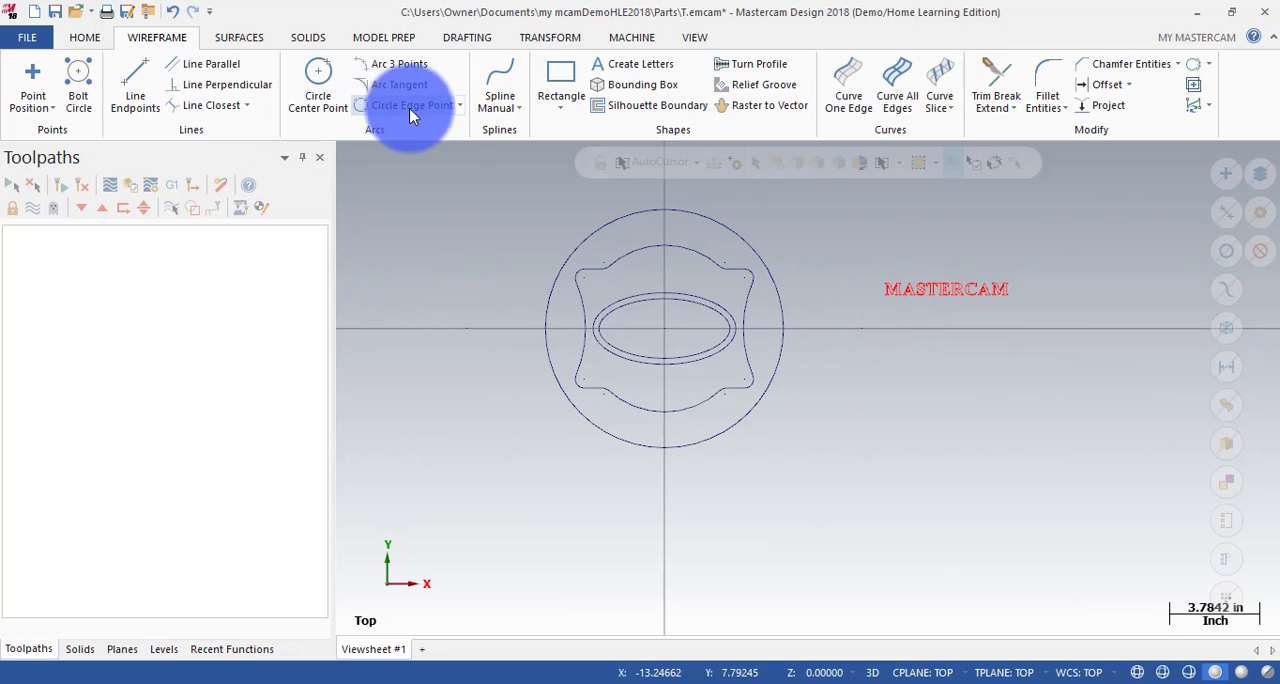
Start translating the whole MASTERCAM lettering with the Move method, using its centre as the point to translate from.
left_click(524, 42)
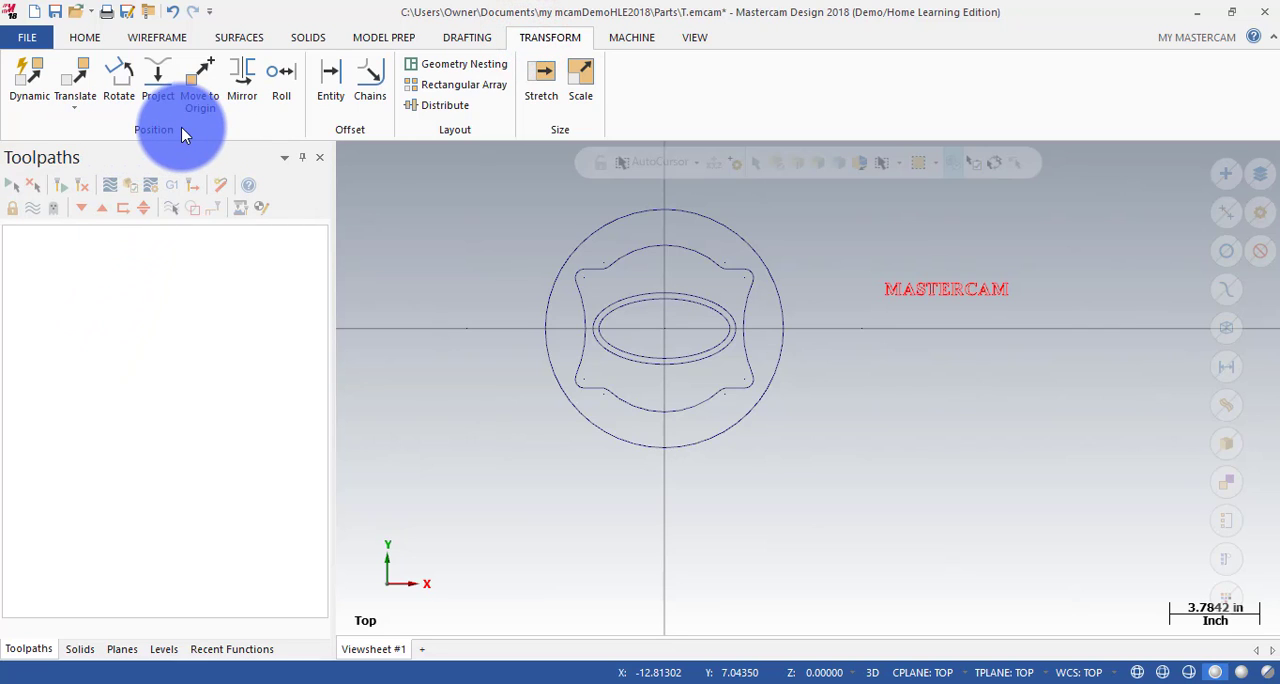
left_click_drag(872, 255, 1023, 316)
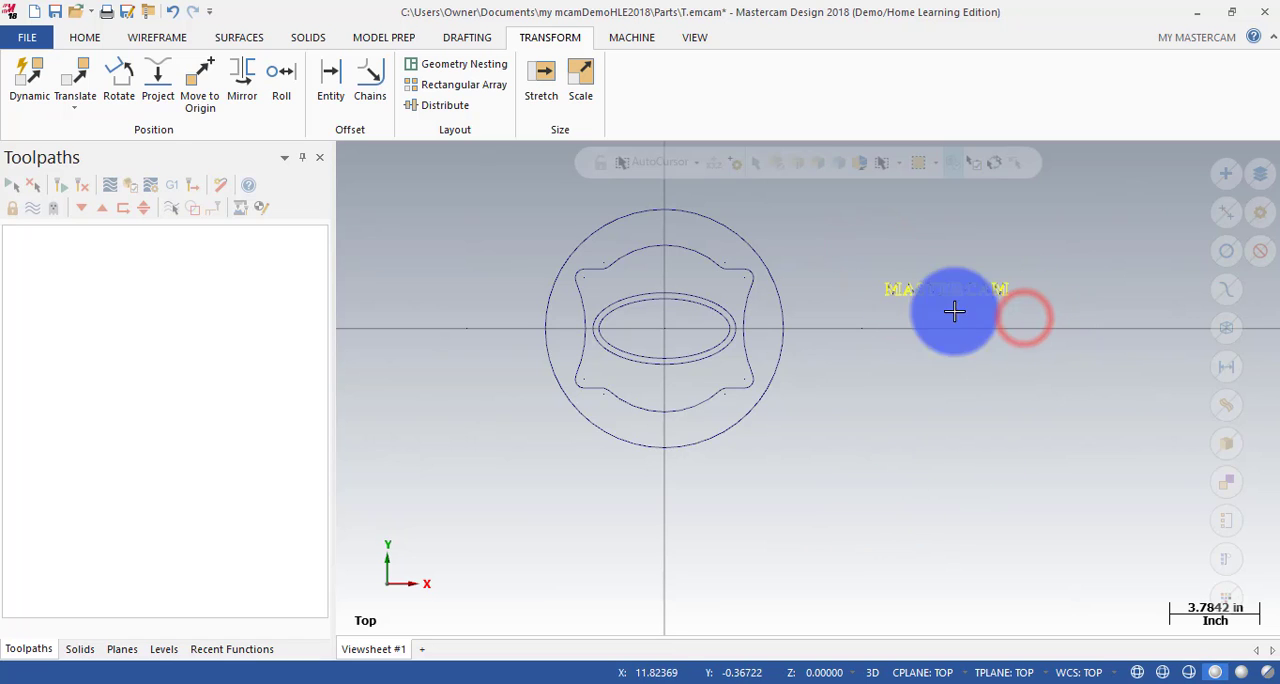
left_click(83, 72)
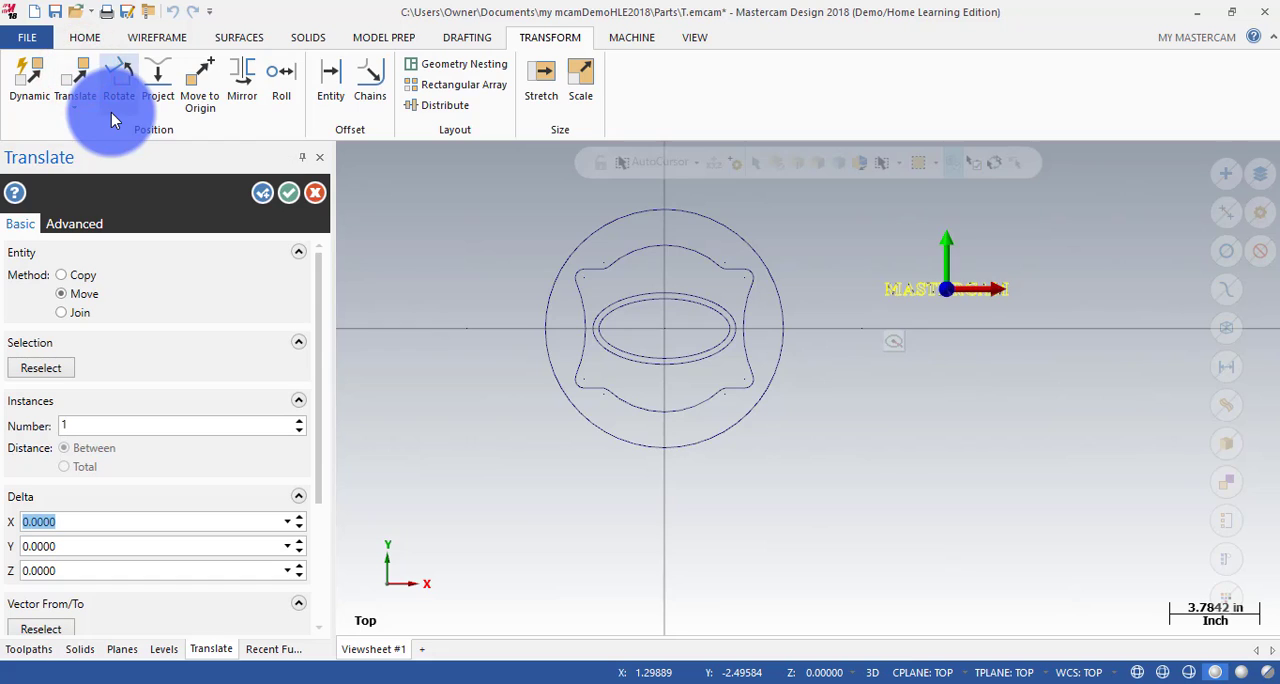
left_click(62, 292)
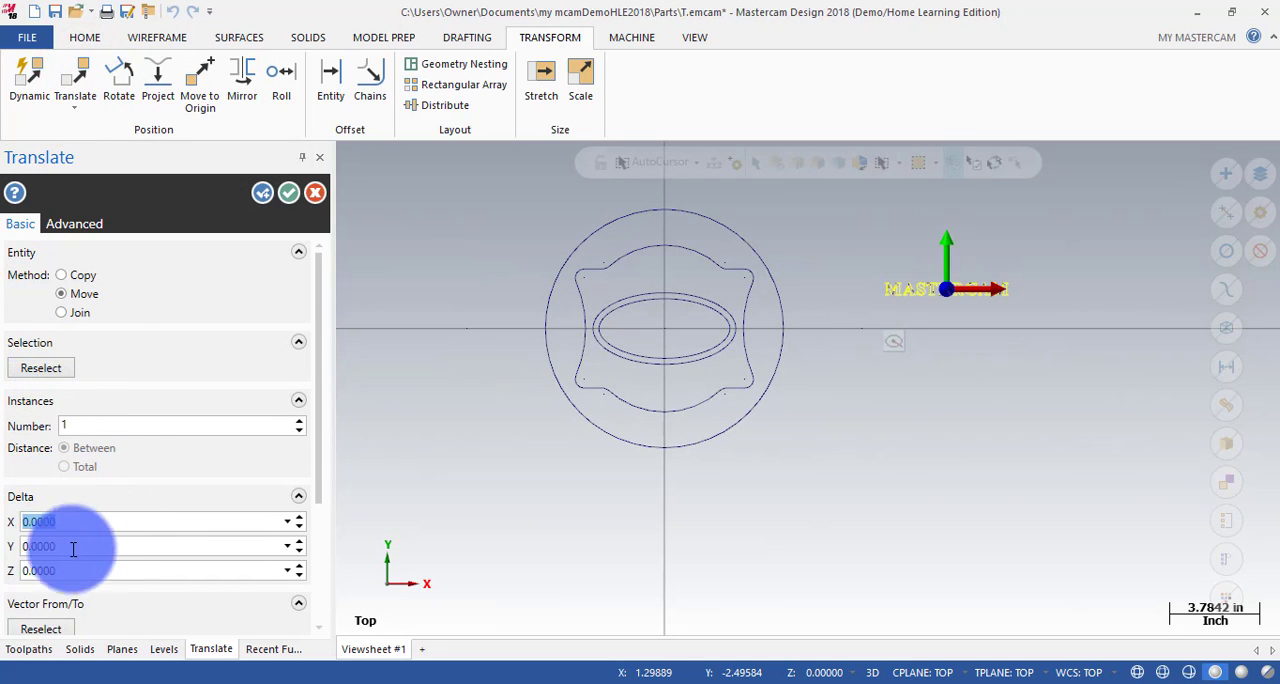
left_click(45, 630)
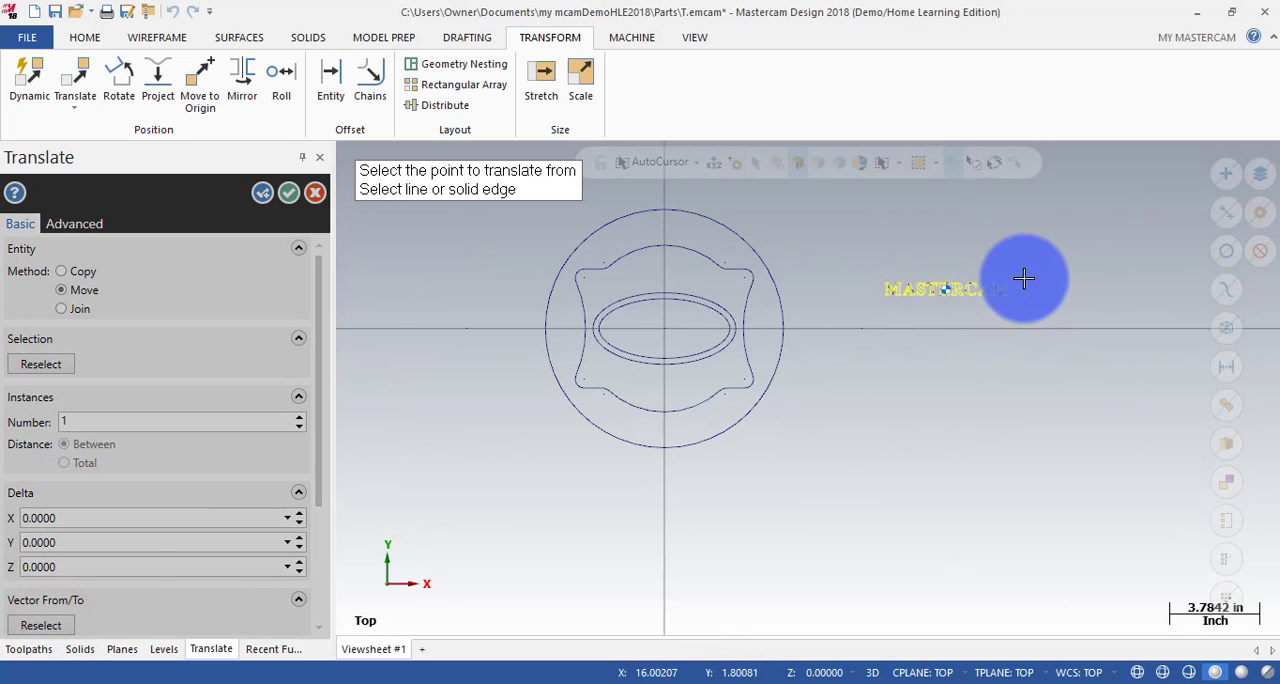
scroll(951, 307, "up", 6)
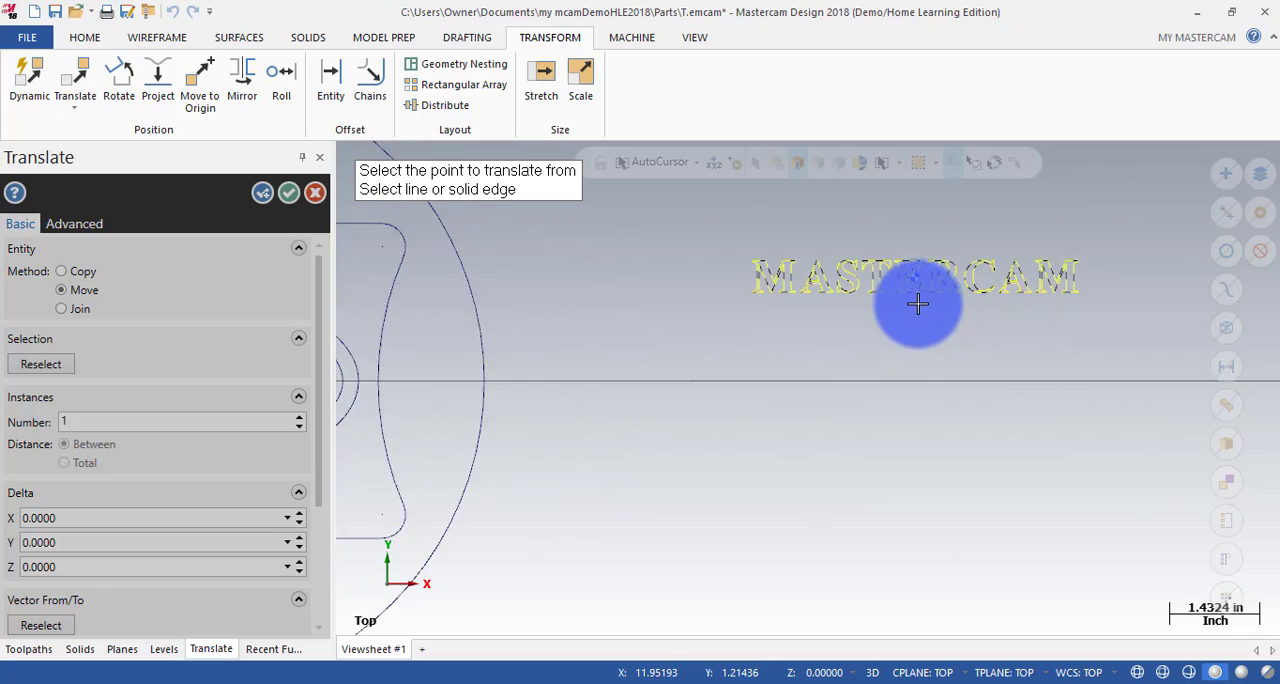
scroll(945, 268, "up", 4)
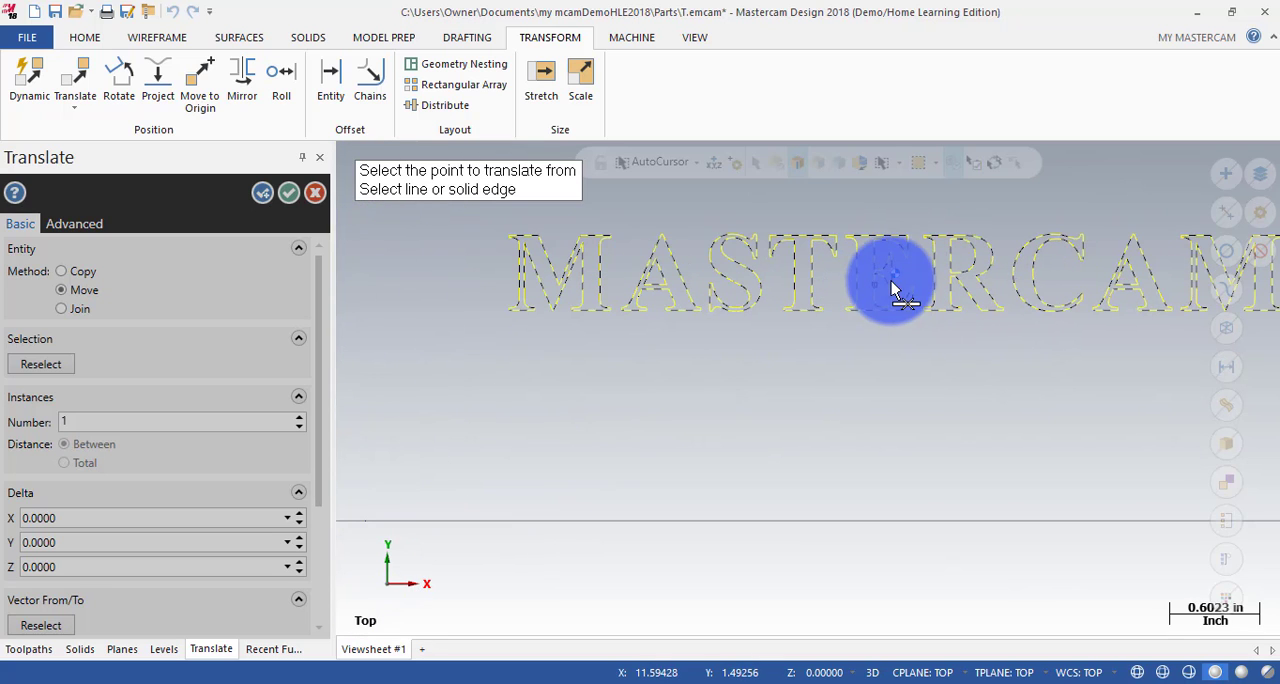
scroll(910, 274, "up", 1)
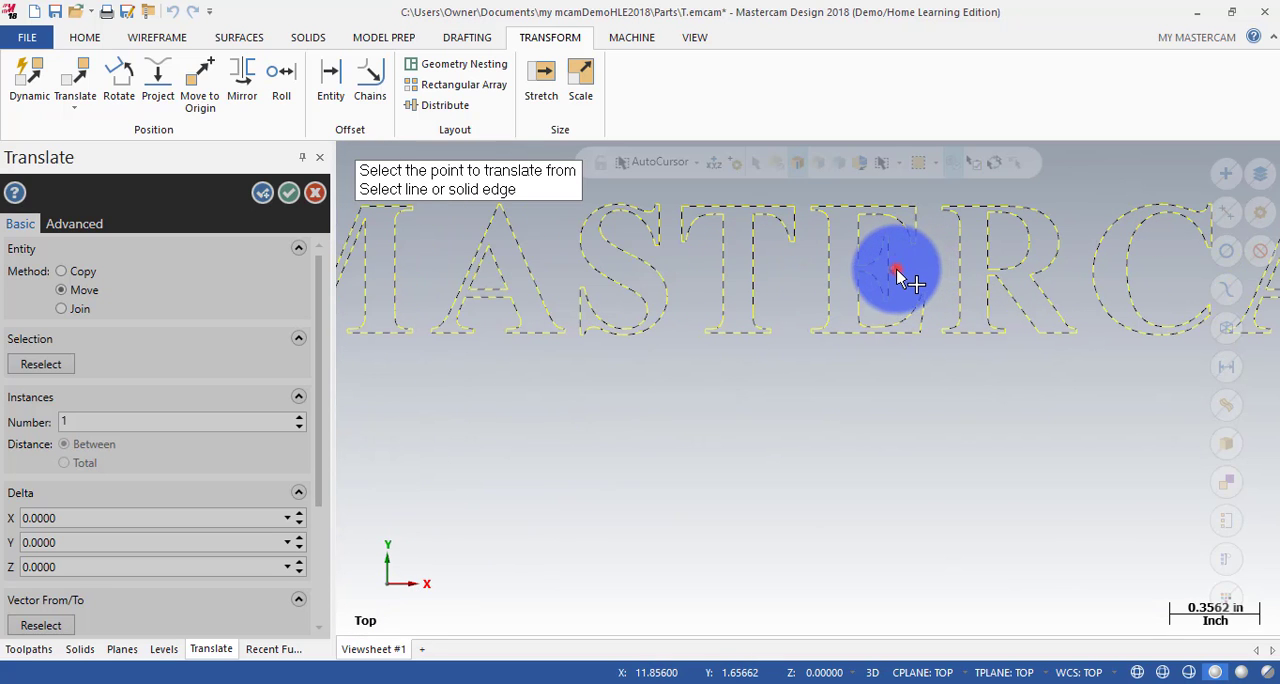
left_click(897, 273)
Set the origin as the point to translate to and apply the lettering's move into the central ellipse.
scroll(820, 295, "down", 2)
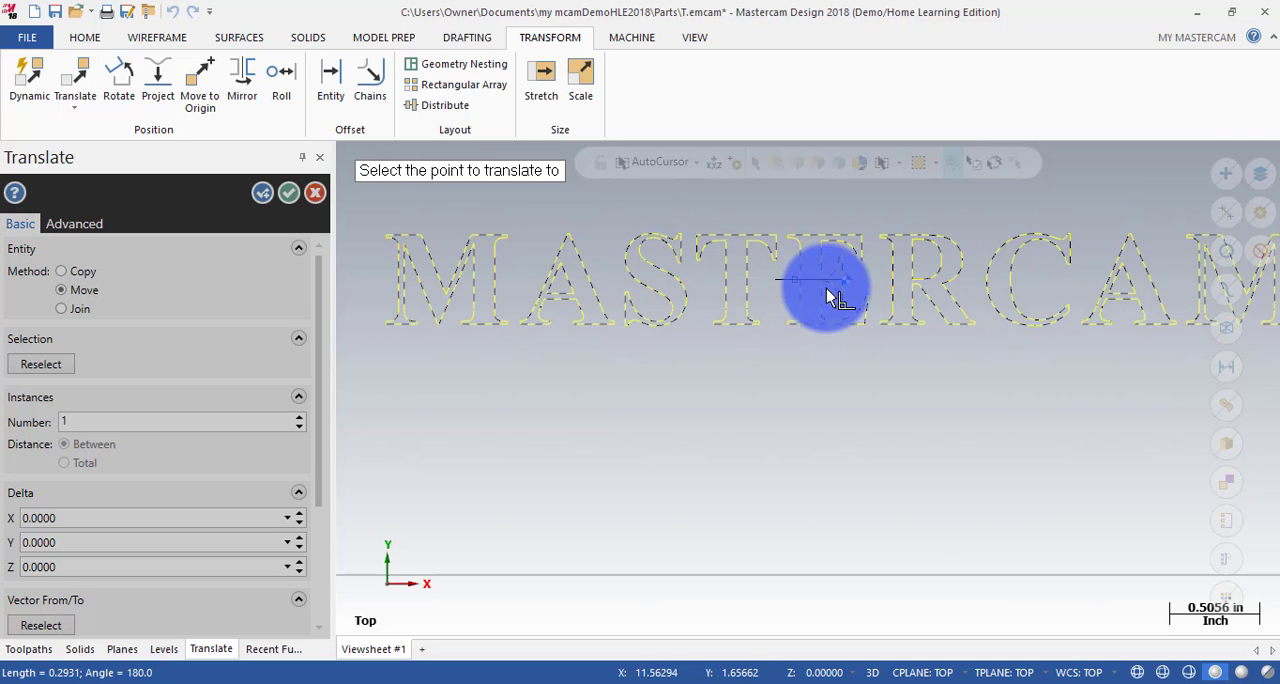
scroll(827, 290, "down", 6)
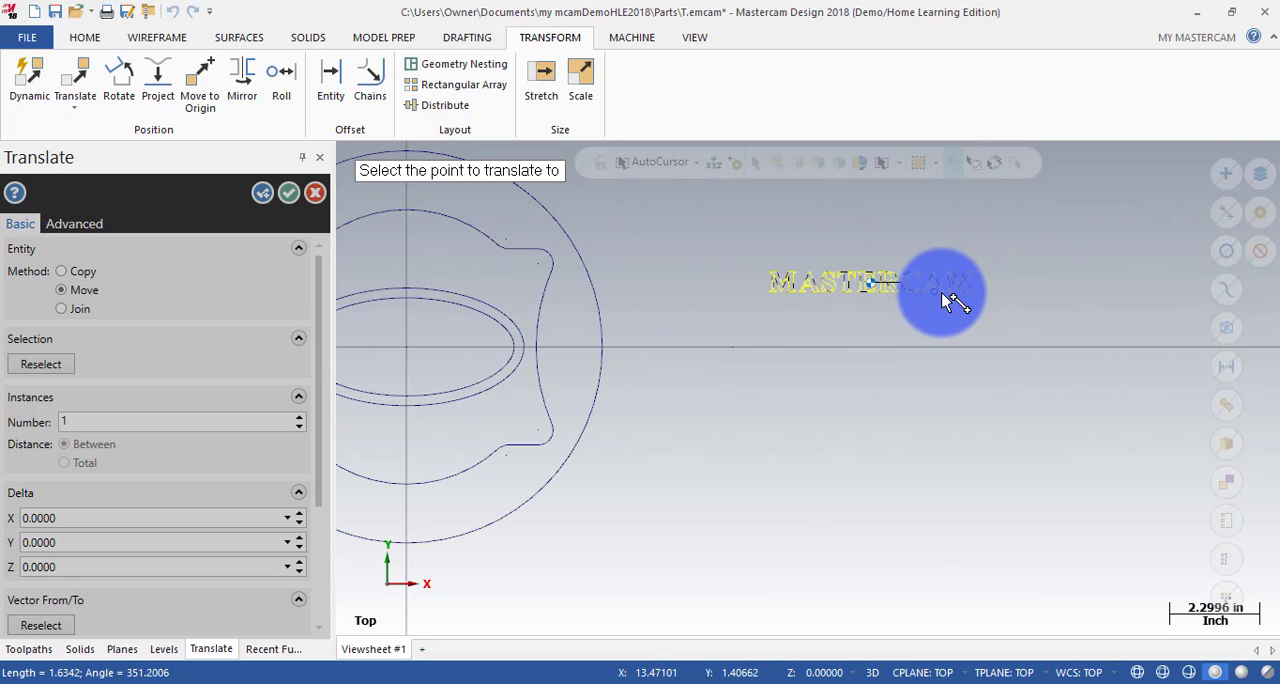
scroll(935, 290, "down", 2)
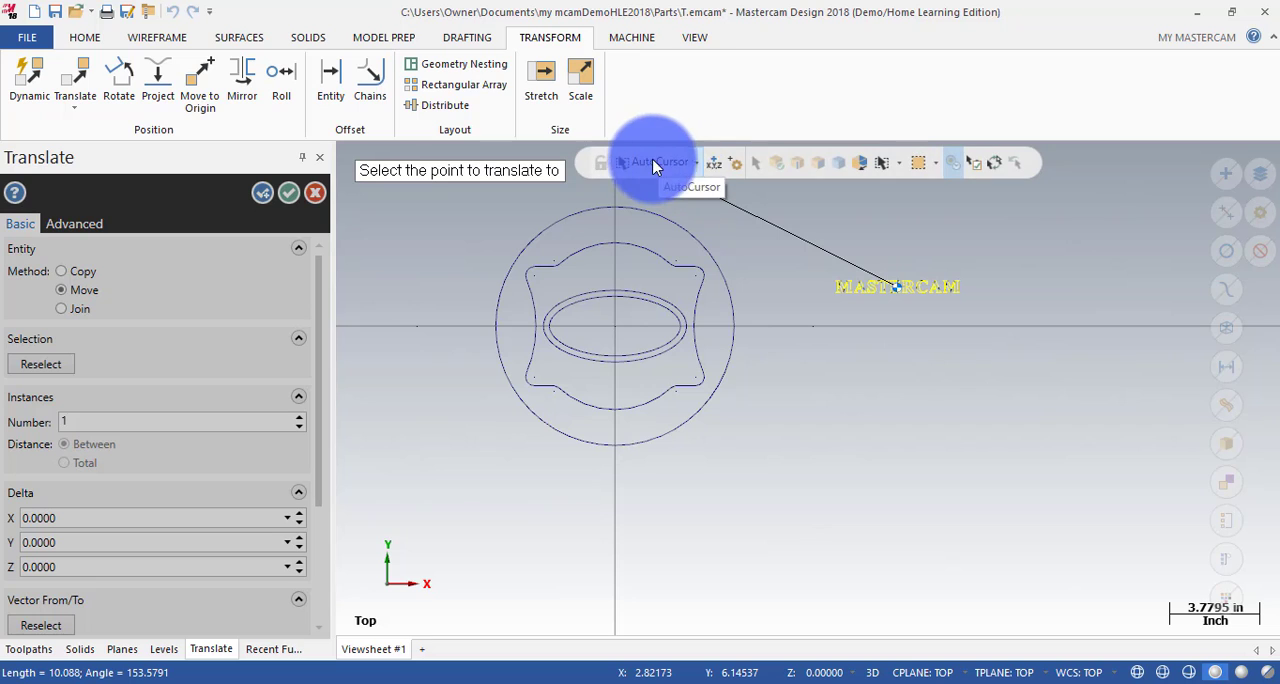
left_click(697, 162)
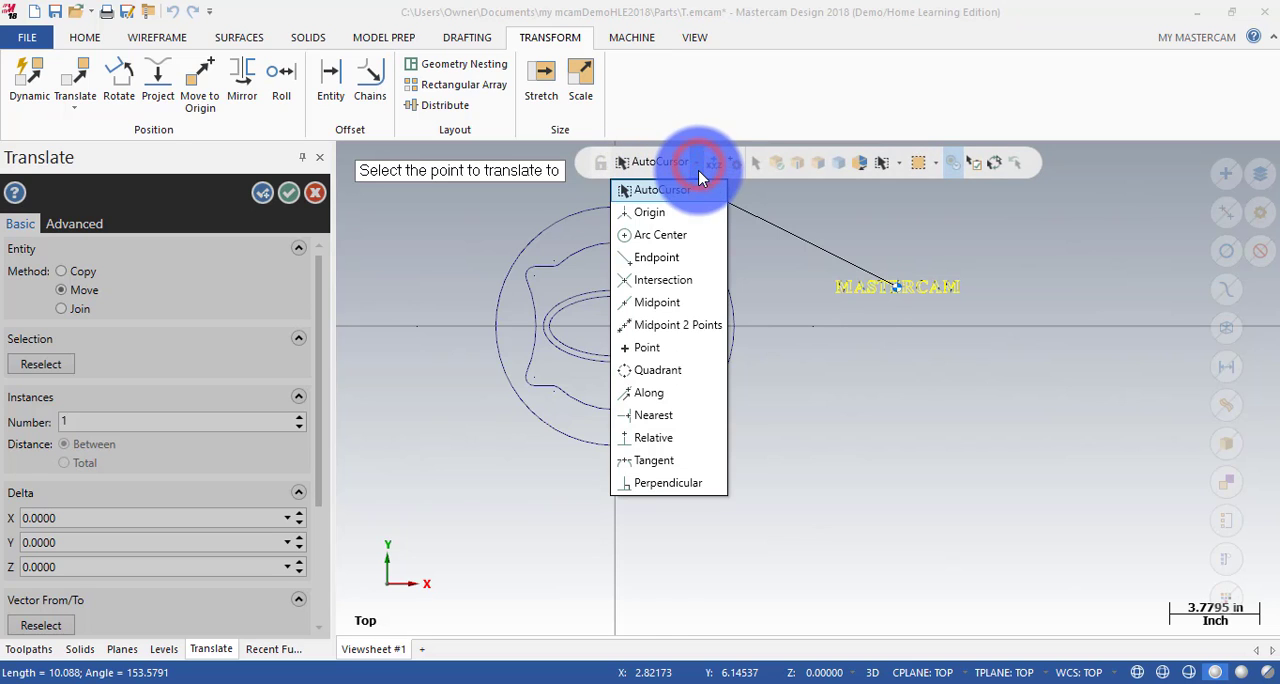
left_click(664, 213)
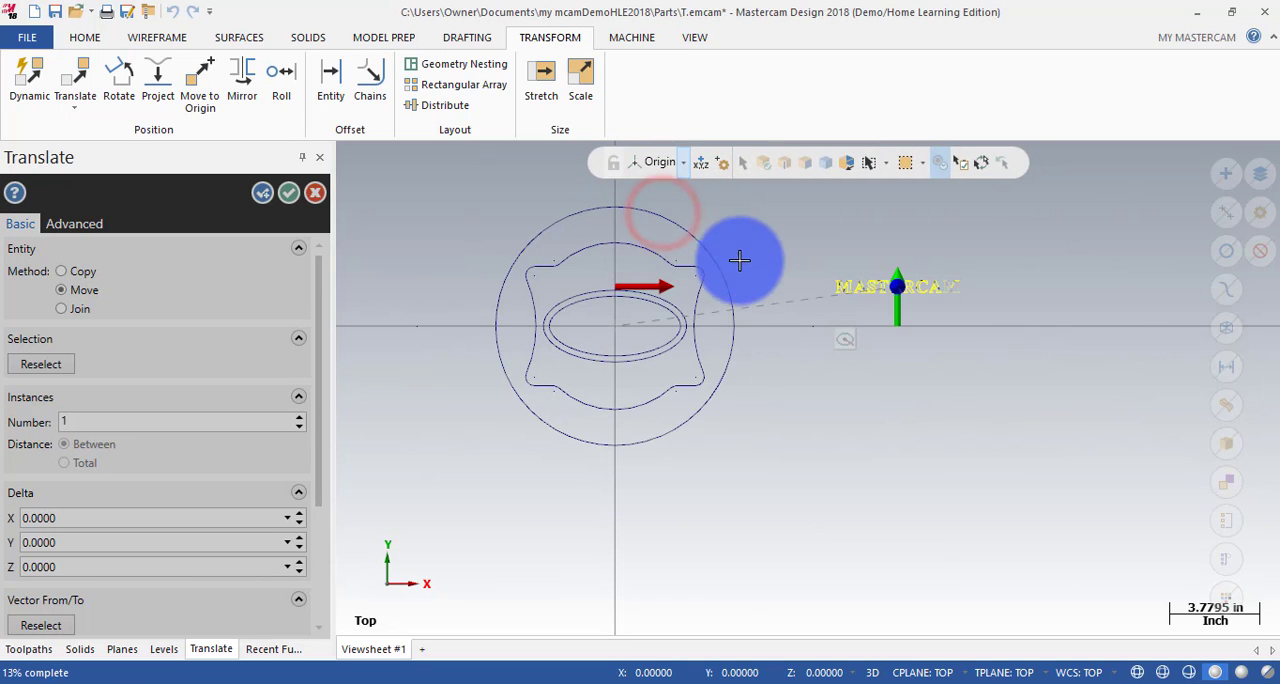
left_click(615, 330)
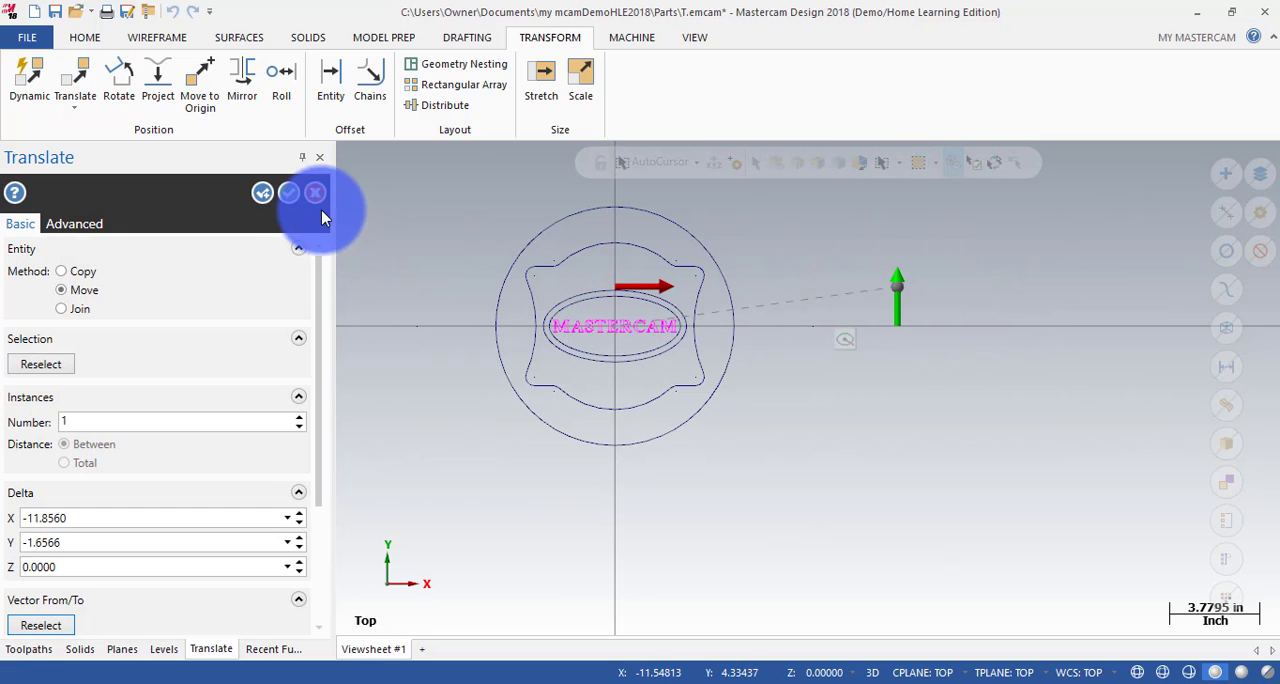
left_click(290, 194)
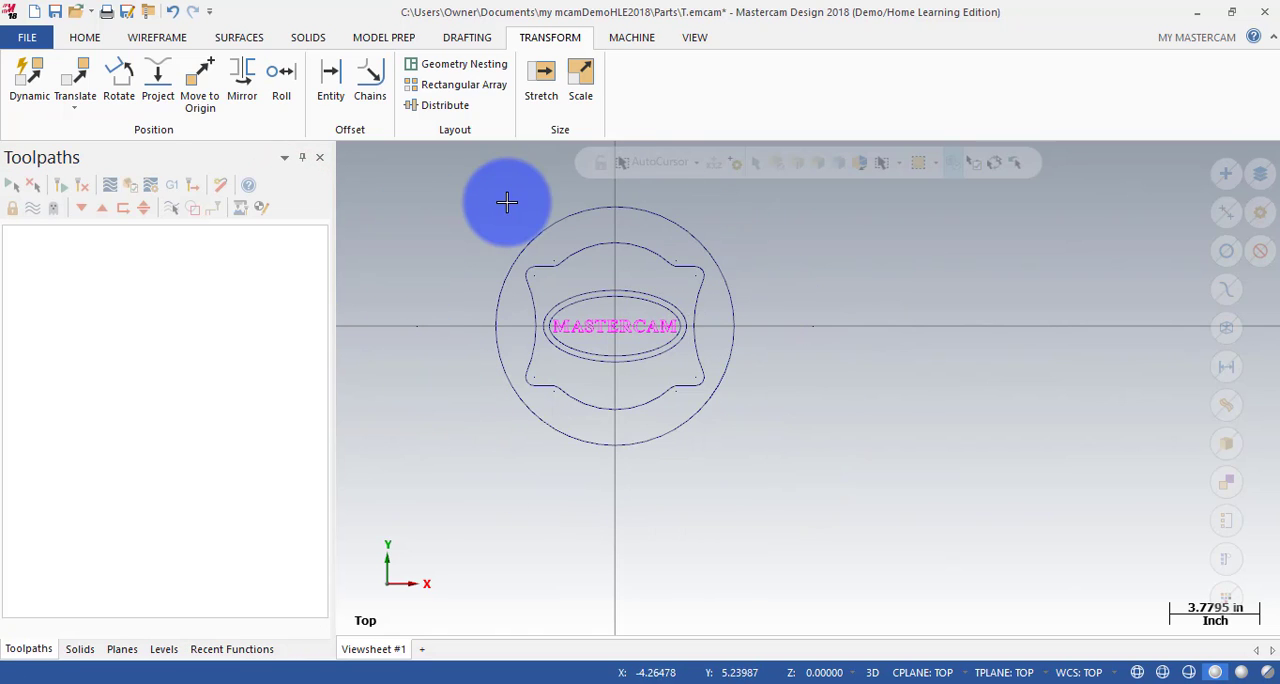
Window-select the MASTERCAM lettering inside the inner ellipse.
left_click_drag(517, 415, 764, 302)
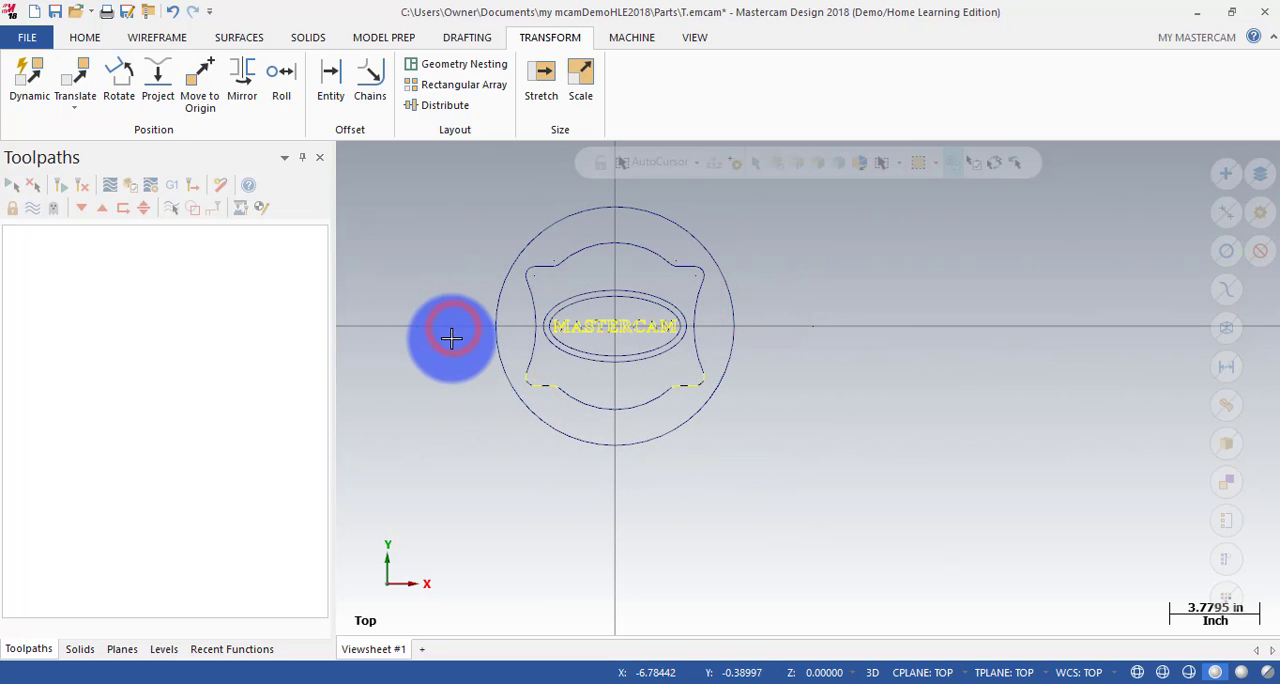